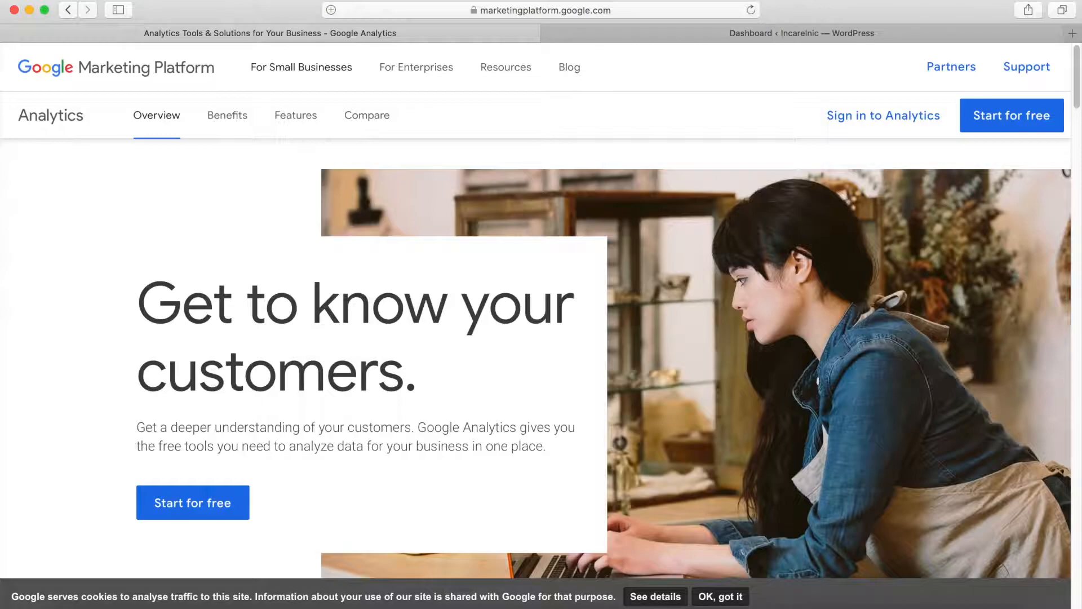
Step: Start a free Google Analytics setup with the account name "Incarel S.A", keeping all recommended data sharing options enabled
click(1002, 116)
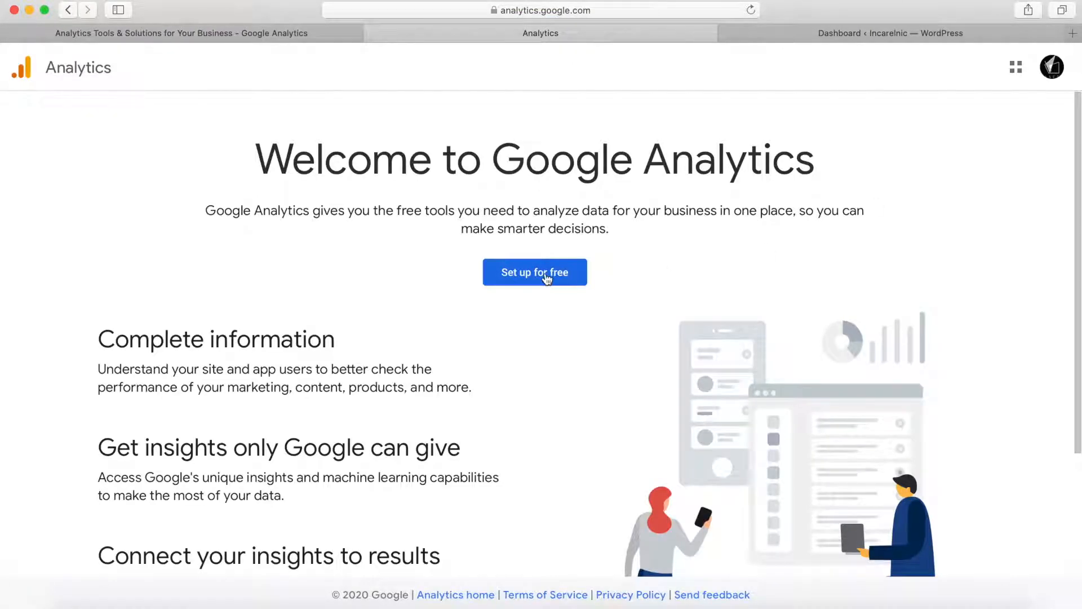
click(547, 279)
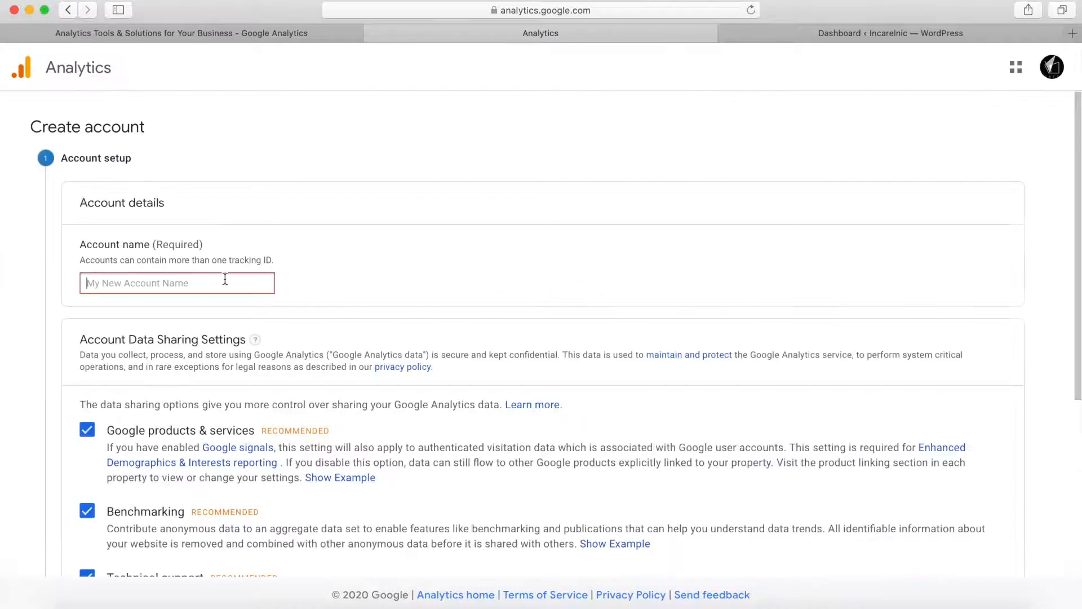
text(Incarel S.A)
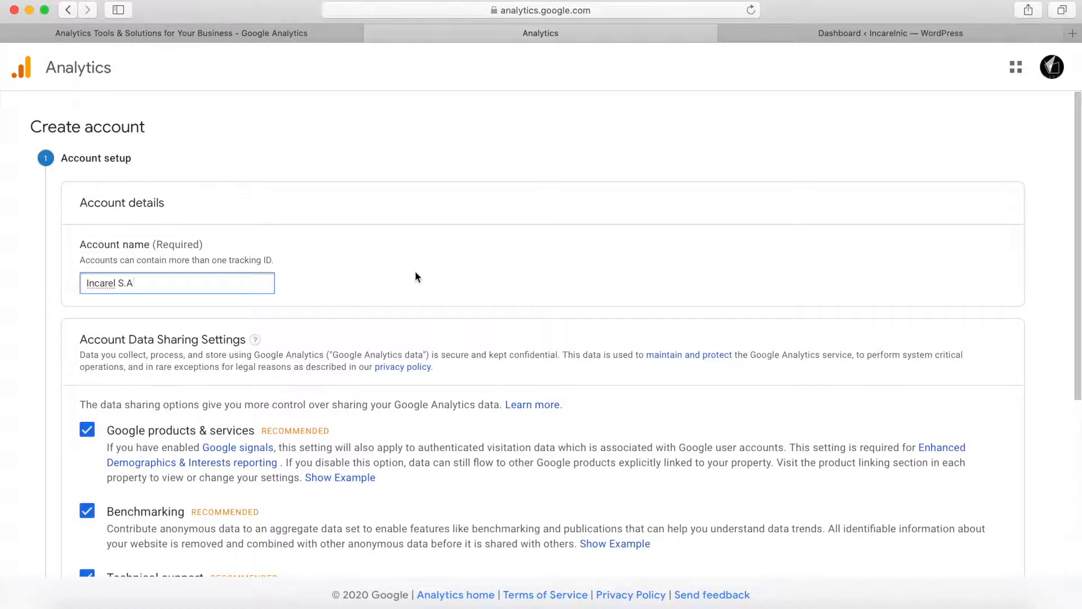
scroll(416, 277, down, 5)
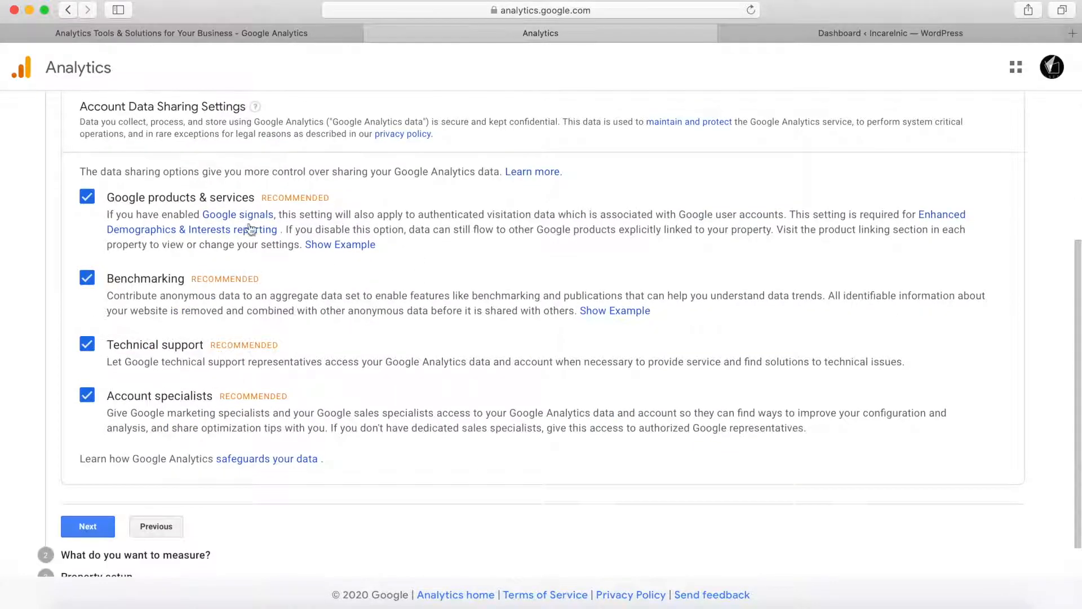
scroll(140, 329, down, 1)
click(87, 481)
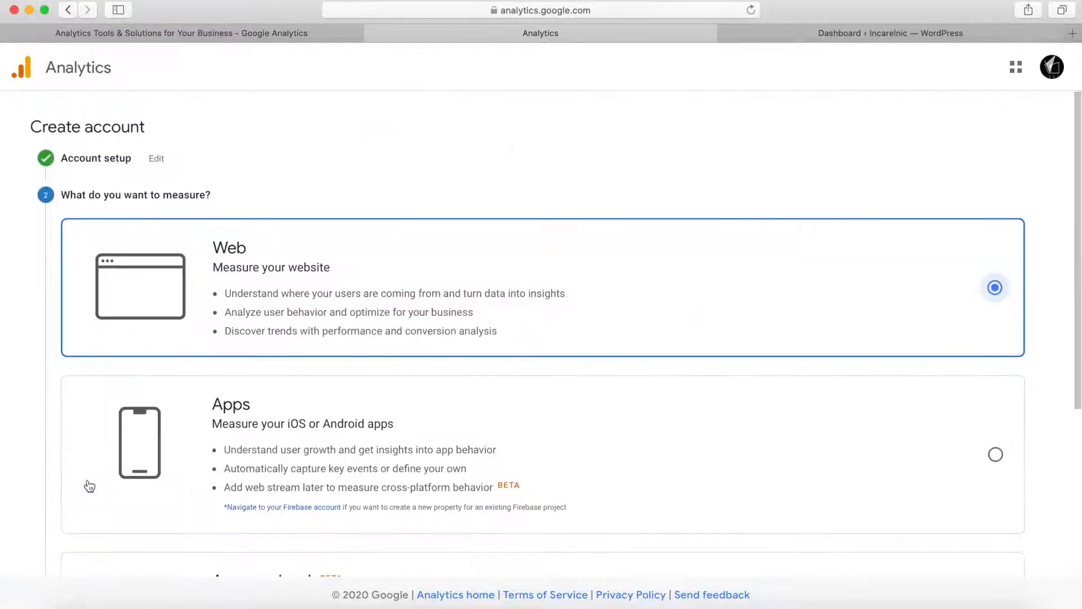
Step: Choose Web as what to measure and continue to the property setup
scroll(337, 321, down, 1)
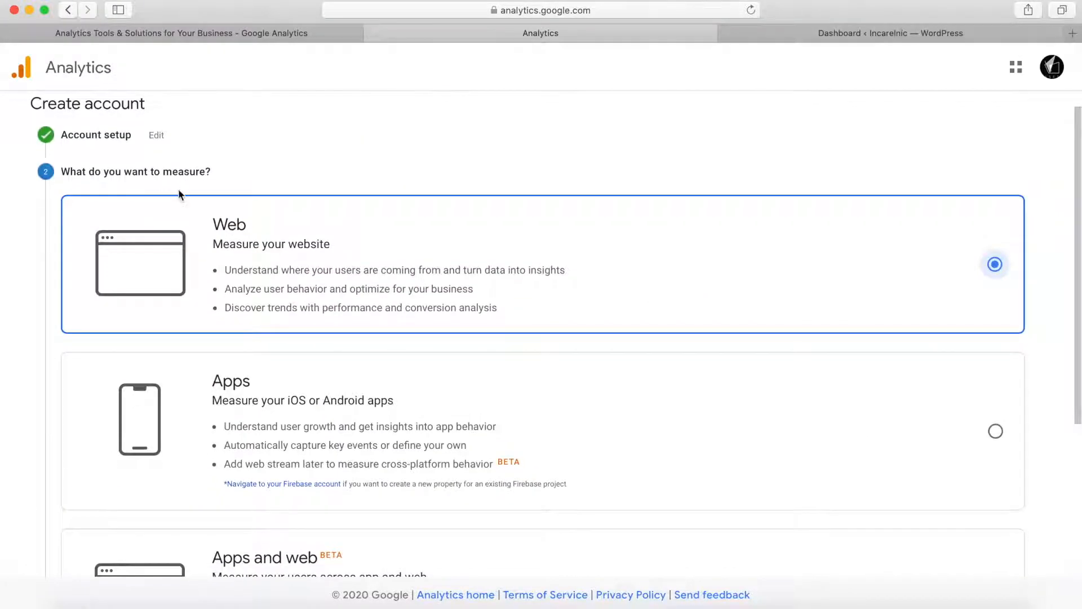
scroll(234, 319, down, 5)
scroll(237, 327, up, 5)
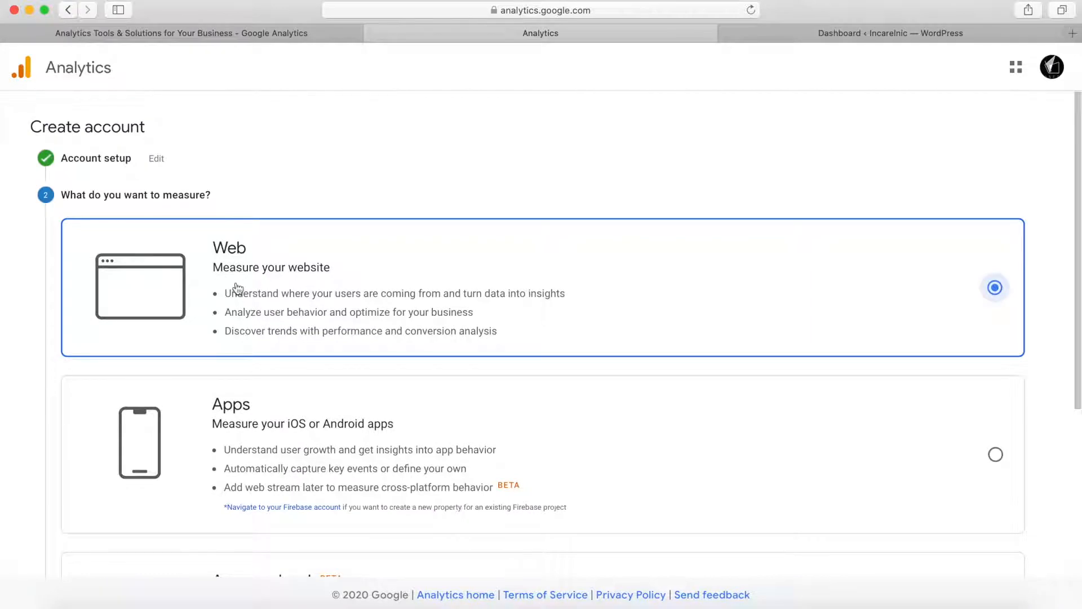
scroll(242, 278, down, 5)
click(89, 506)
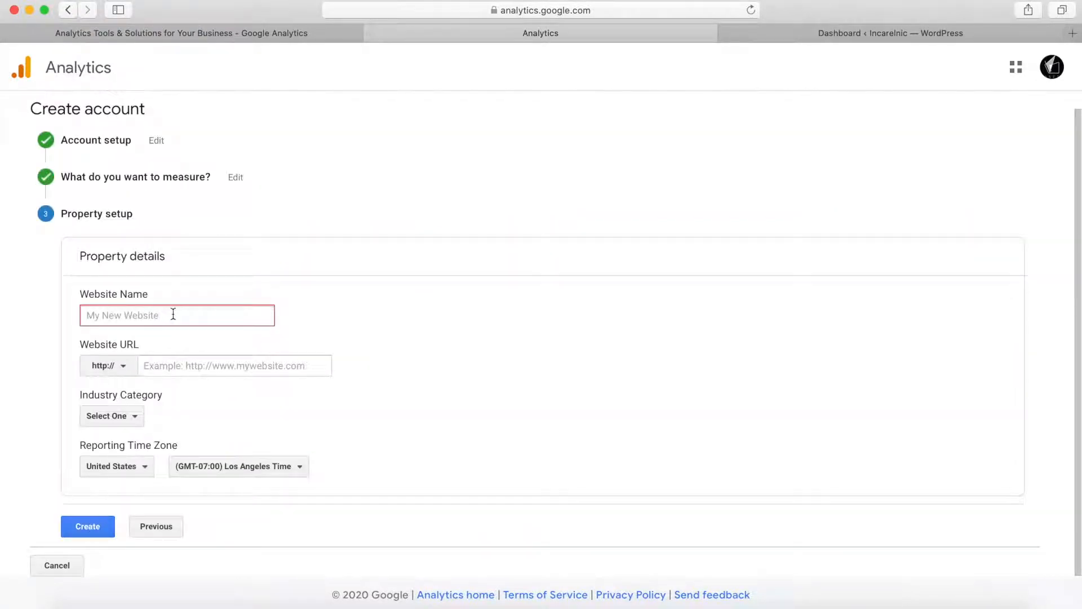
Step: Enter "Incarelnic" as the website name and incarelnic.com as the website URL
click(173, 314)
text(Incarelnic)
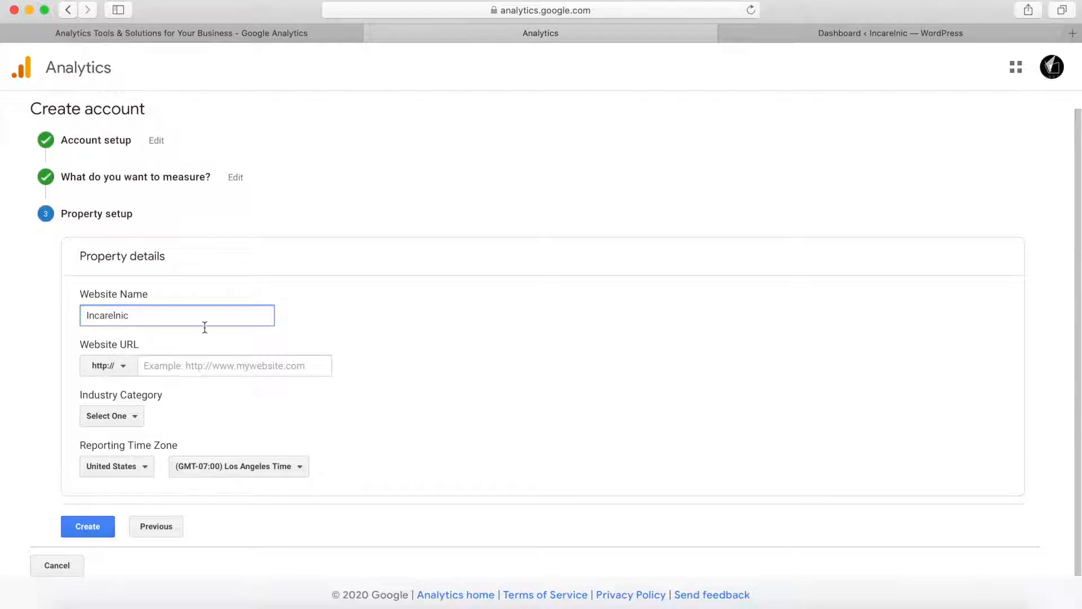
click(193, 367)
text(incarel)
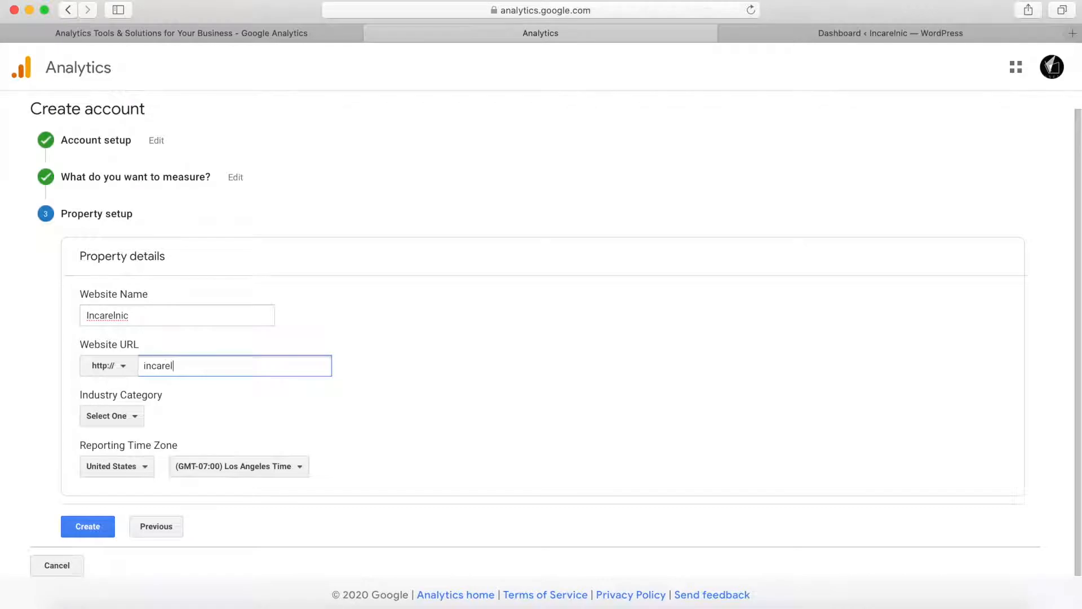
text(nic.com)
Step: Set the industry category to Other and the reporting time zone country to Nicaragua, and submit the property for creation
click(136, 418)
scroll(136, 382, down, 5)
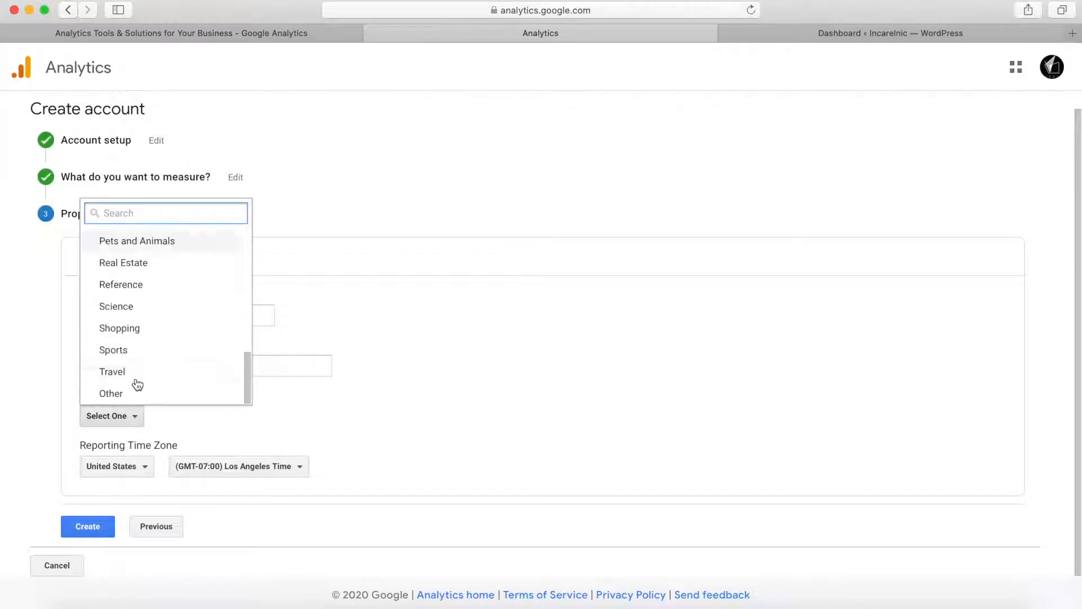
click(138, 394)
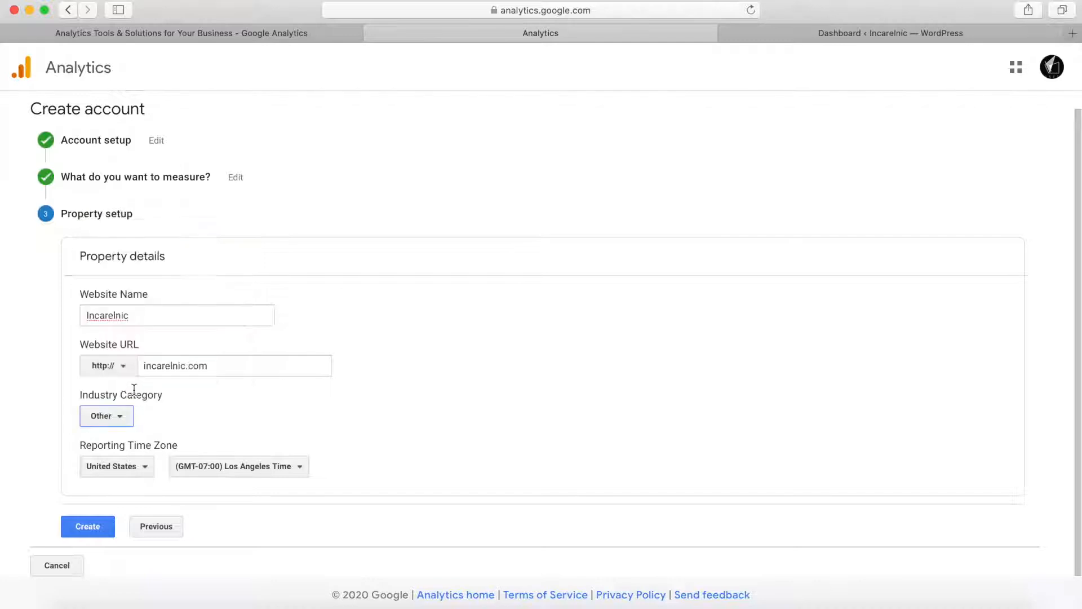
click(147, 467)
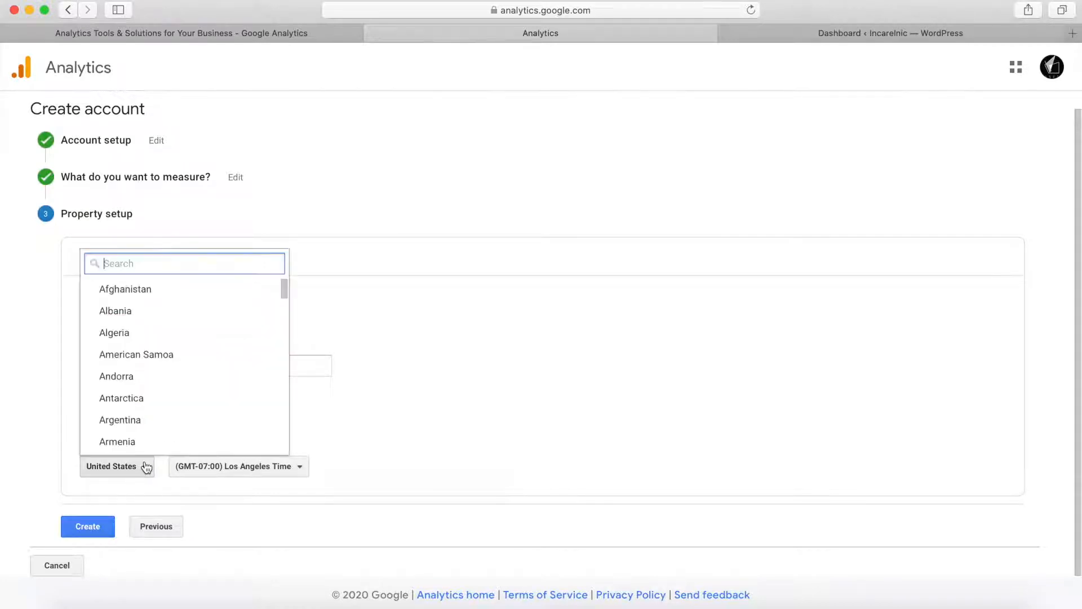
text(nicara)
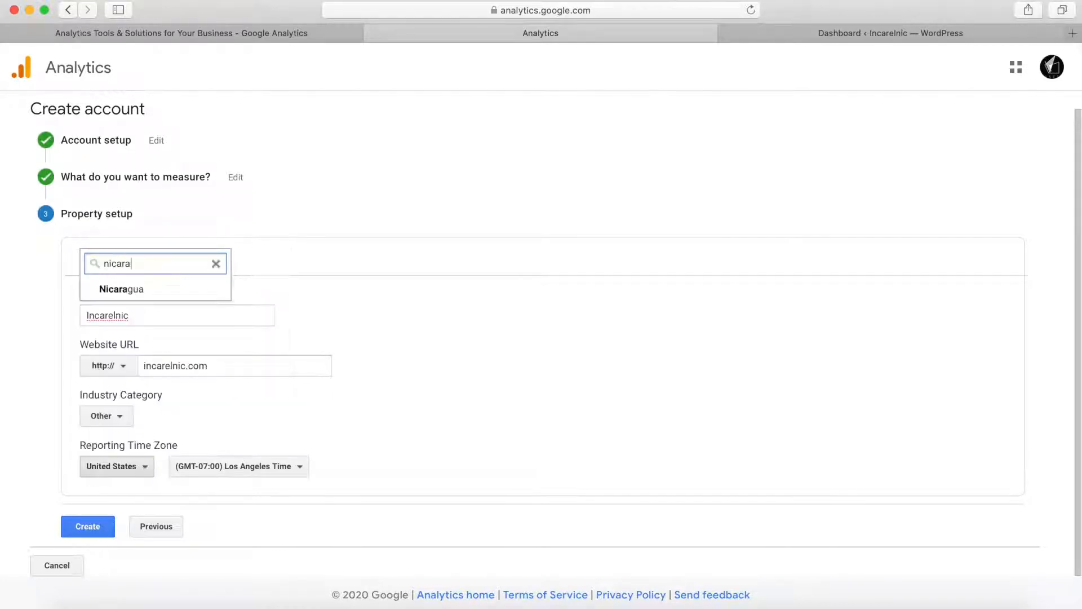
click(179, 290)
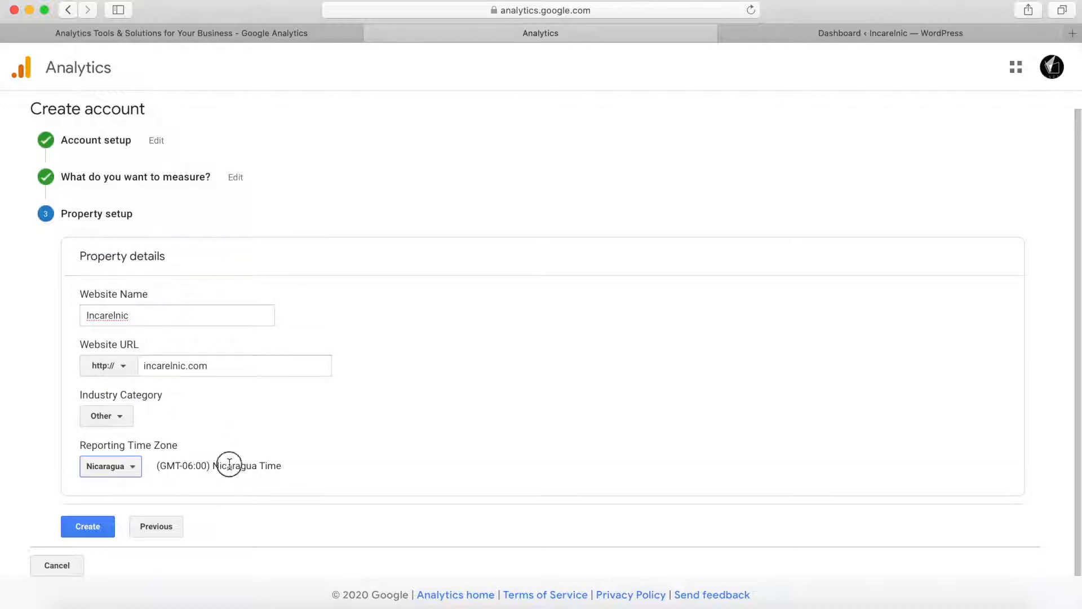
click(88, 527)
Step: Set the country of the Google Analytics Terms of Service Agreement to Nicaragua
scroll(421, 236, up, 5)
click(415, 139)
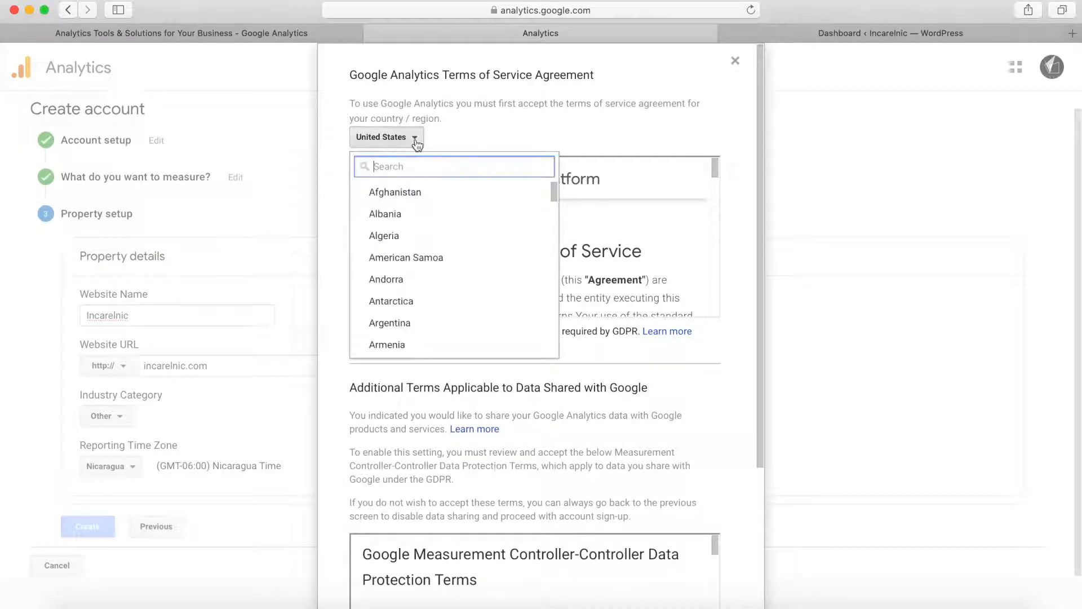
text(nica)
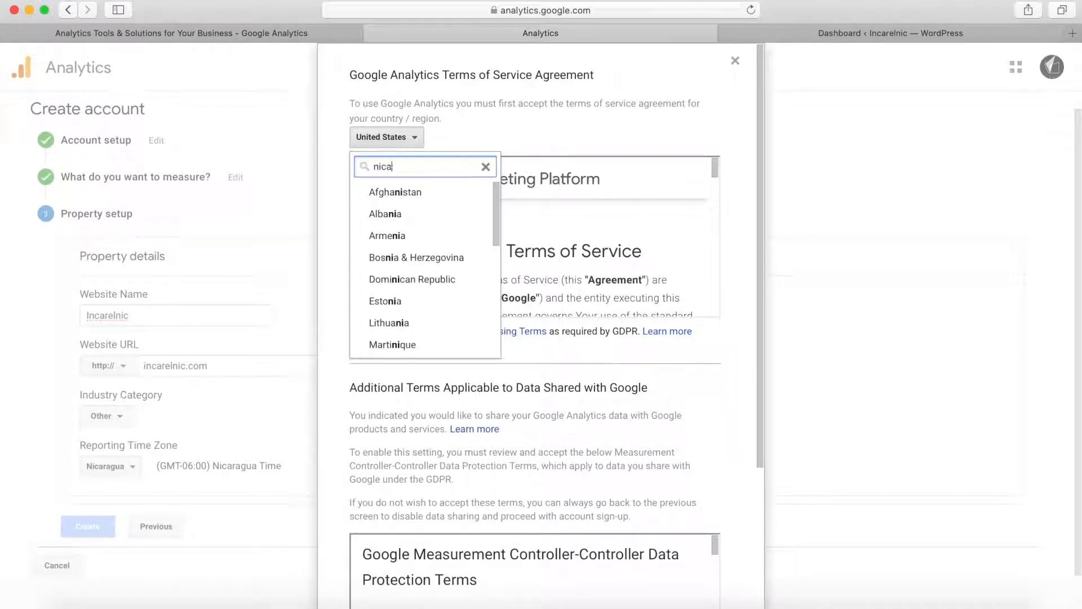
text(ragua)
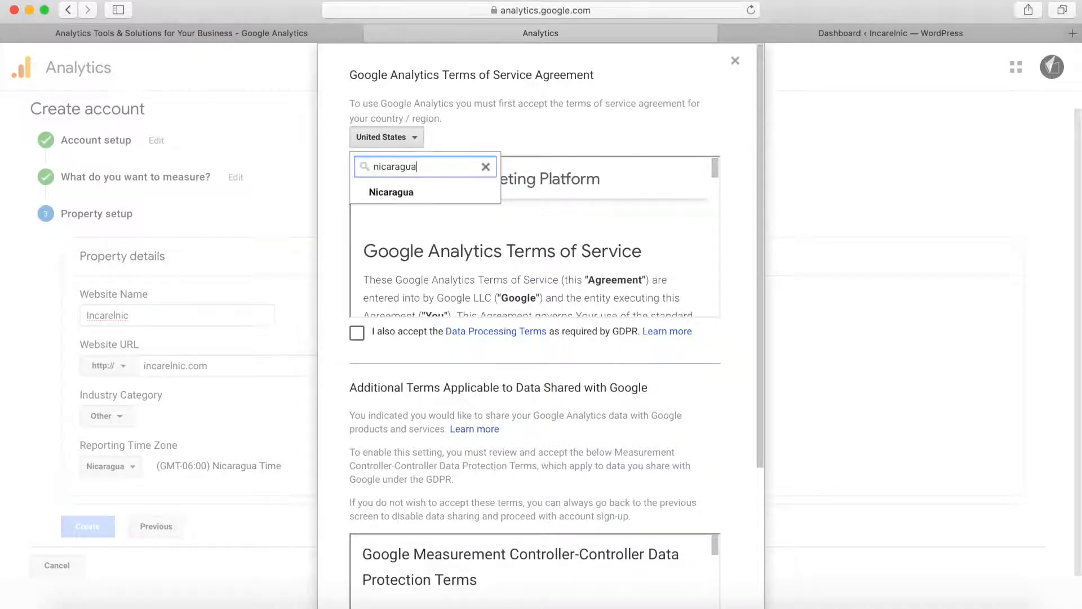
click(420, 195)
Step: Accept the GDPR Data Processing Terms and the Measurement Controller-Controller Data Protection Terms, and agree to the service terms
click(361, 334)
scroll(361, 336, down, 5)
scroll(363, 395, down, 10)
click(357, 521)
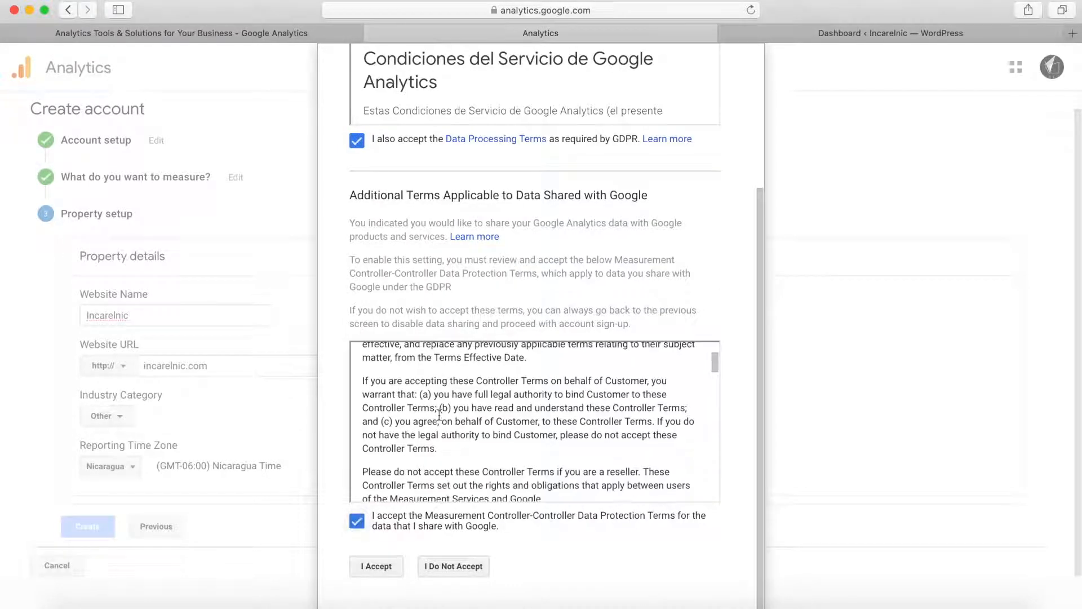
click(386, 568)
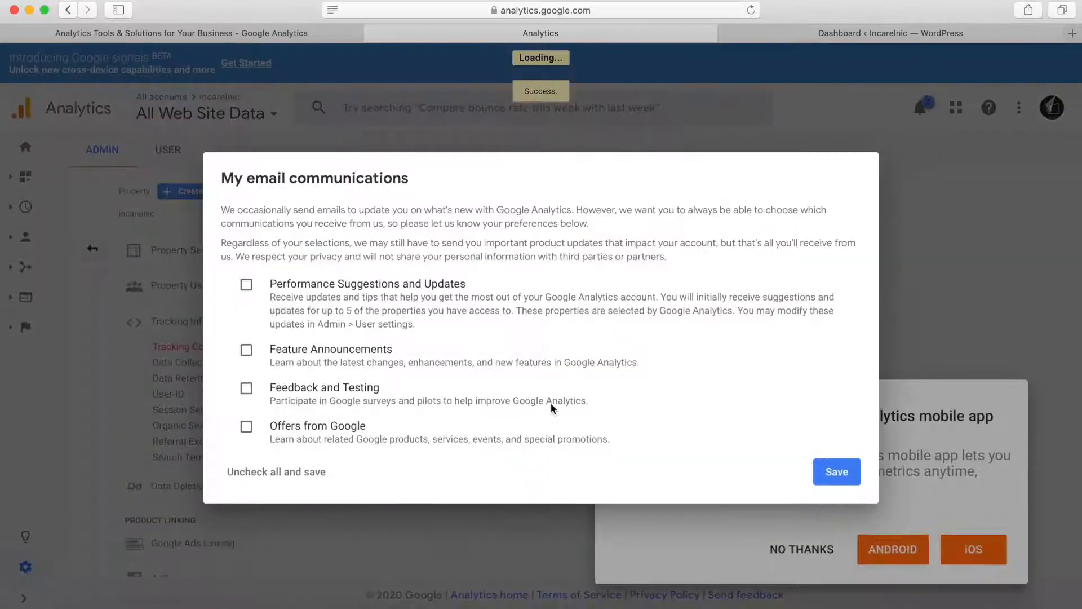
Step: Save the email communication preferences with all options unchecked, and dismiss the mobile app offer and search tip
click(839, 474)
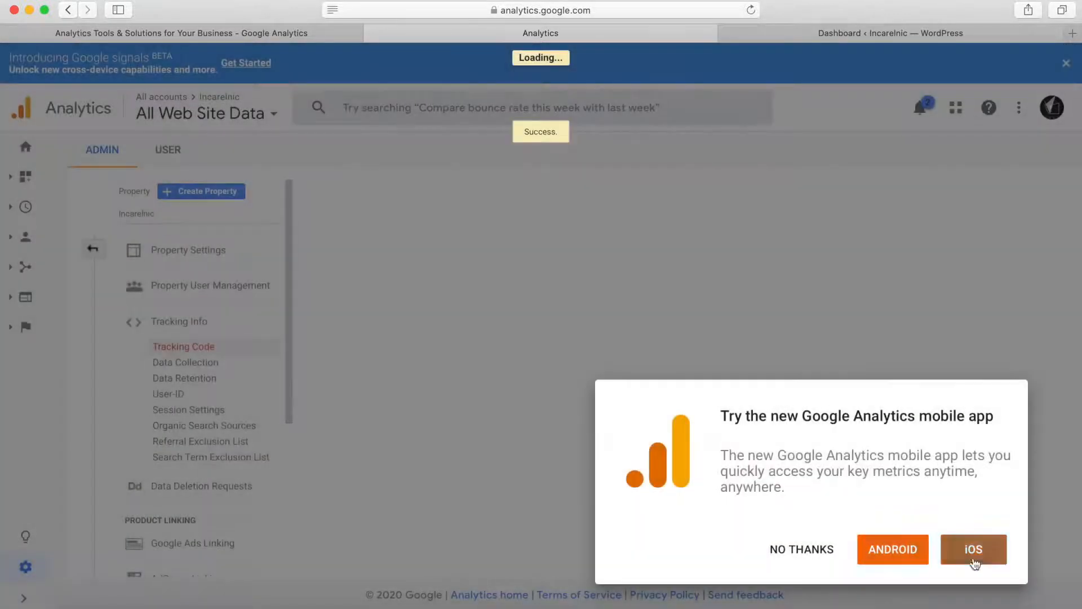
click(799, 548)
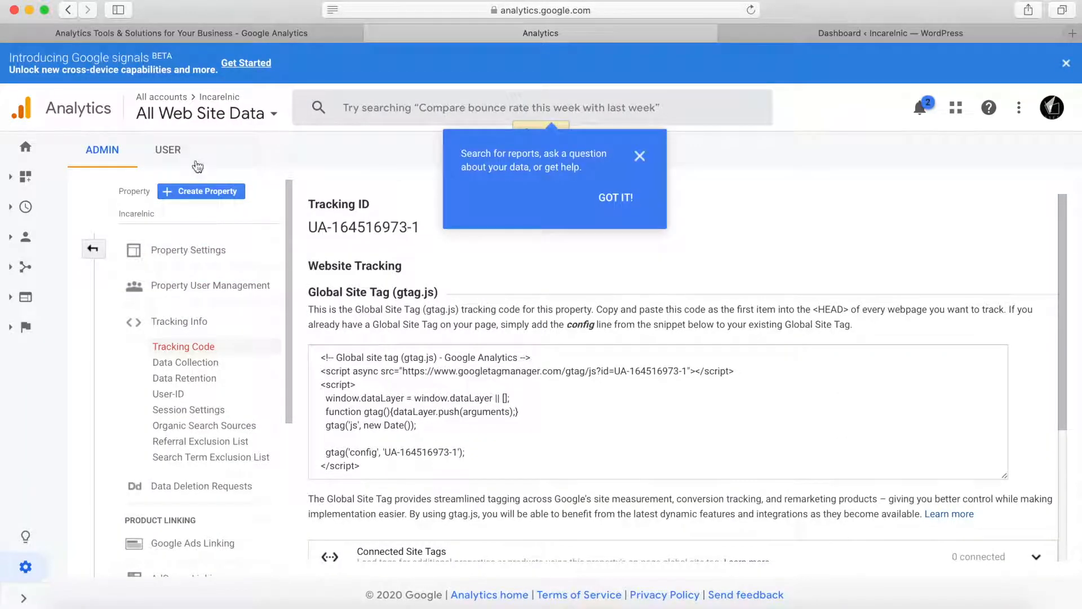
click(641, 157)
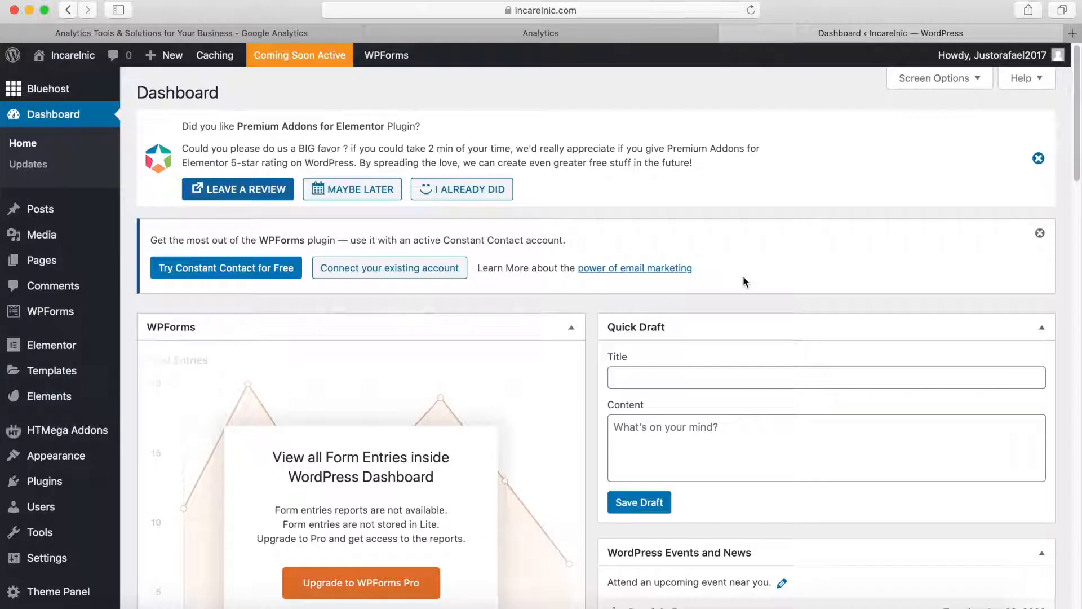
Step: Search the WordPress plugin directory for "google analytics", and install and activate the Google Analytics Dashboard Plugin by MonsterInsights
click(45, 481)
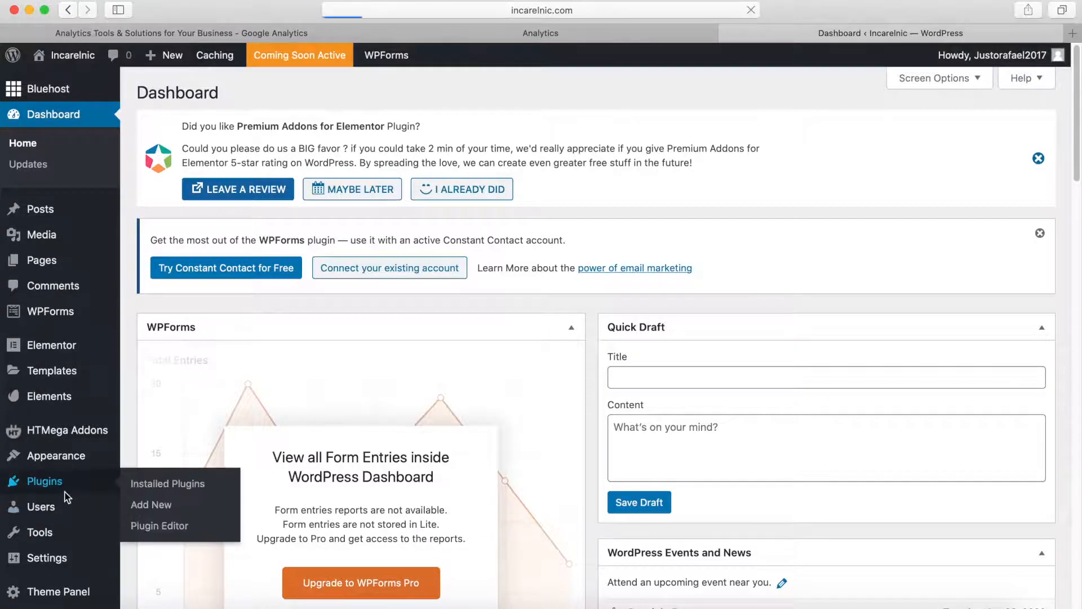
click(242, 97)
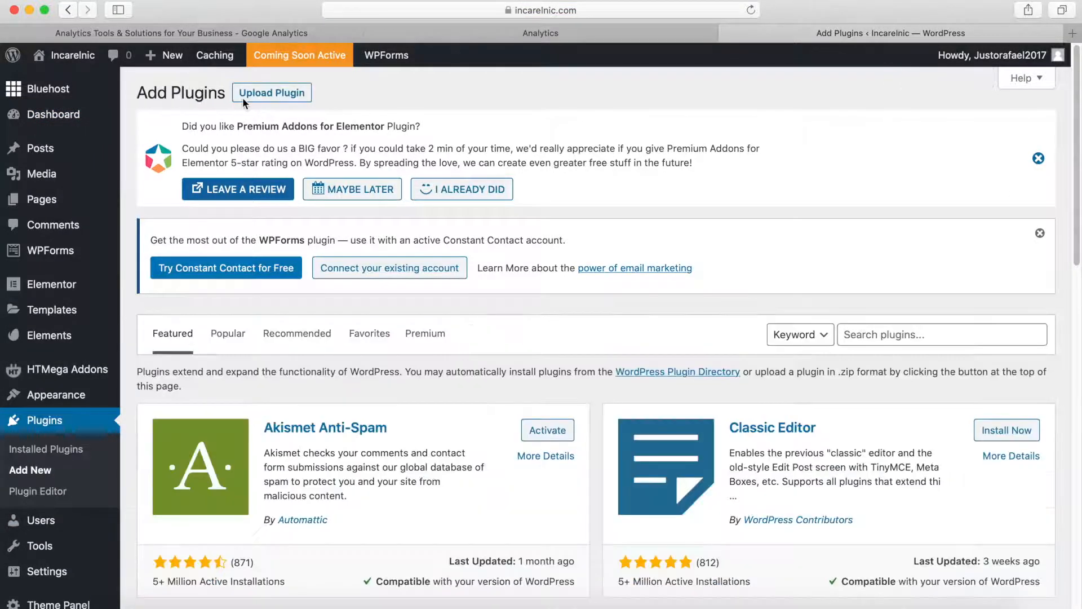
click(884, 334)
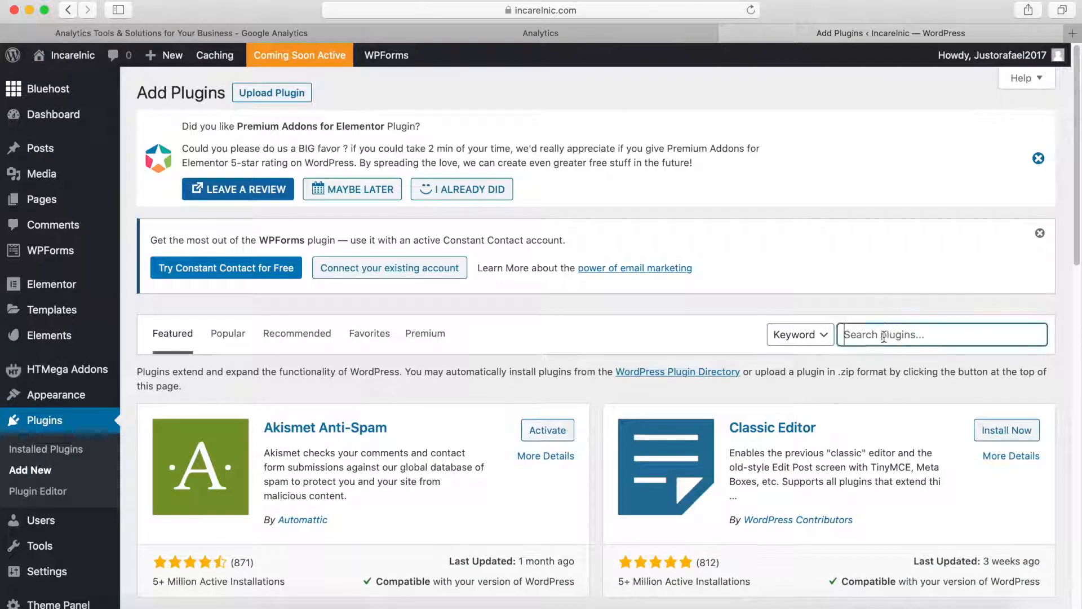
text(google analytics)
key(Return)
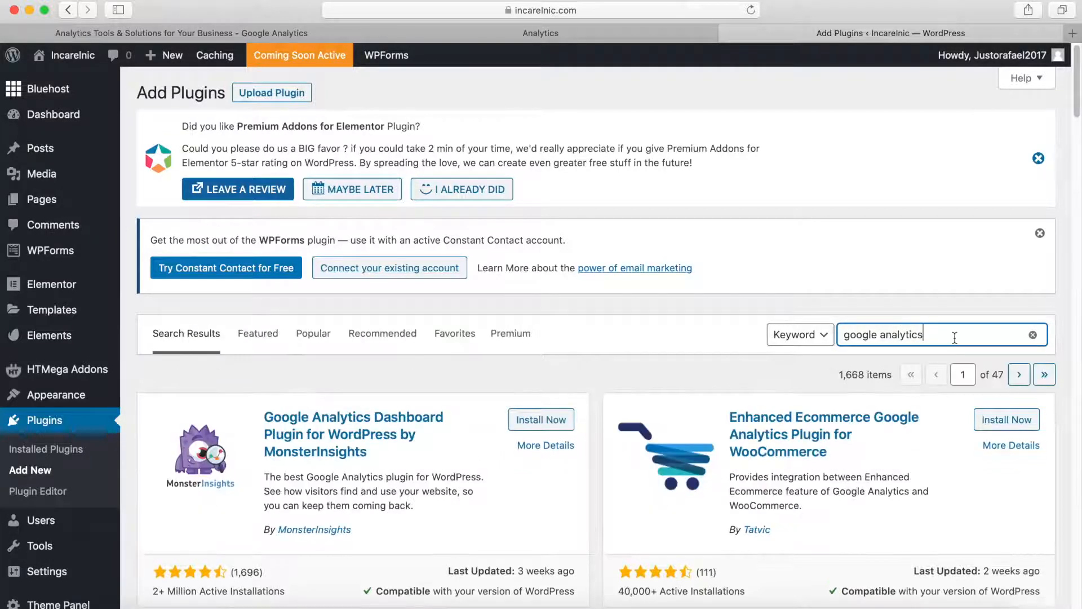
click(530, 426)
click(538, 423)
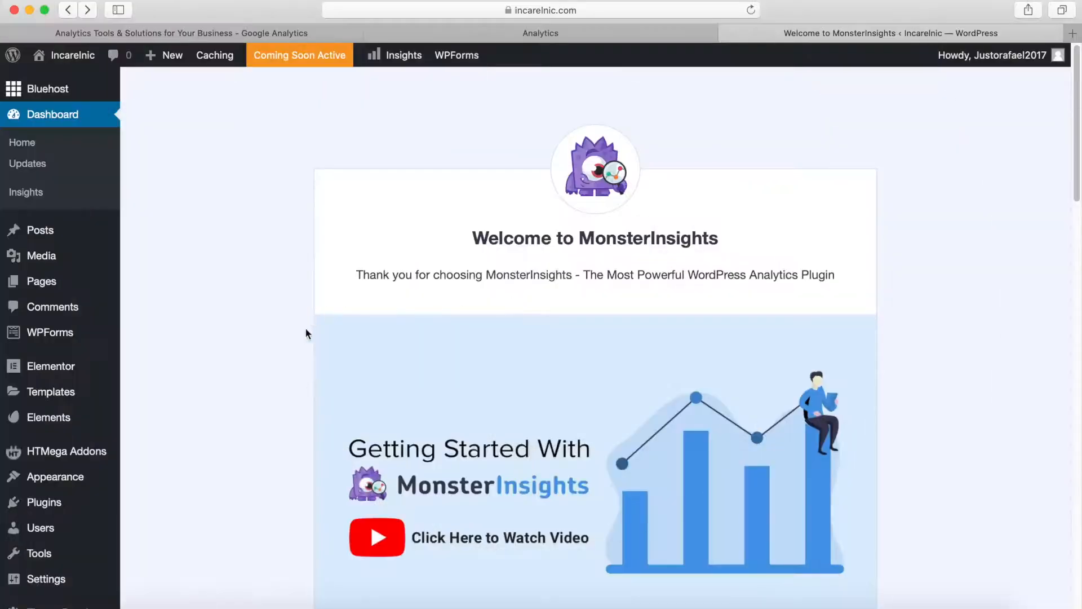
Step: From the MonsterInsights settings, start connecting Google Analytics to WordPress and choose the existing Google account for sign-in
scroll(243, 407, down, 2)
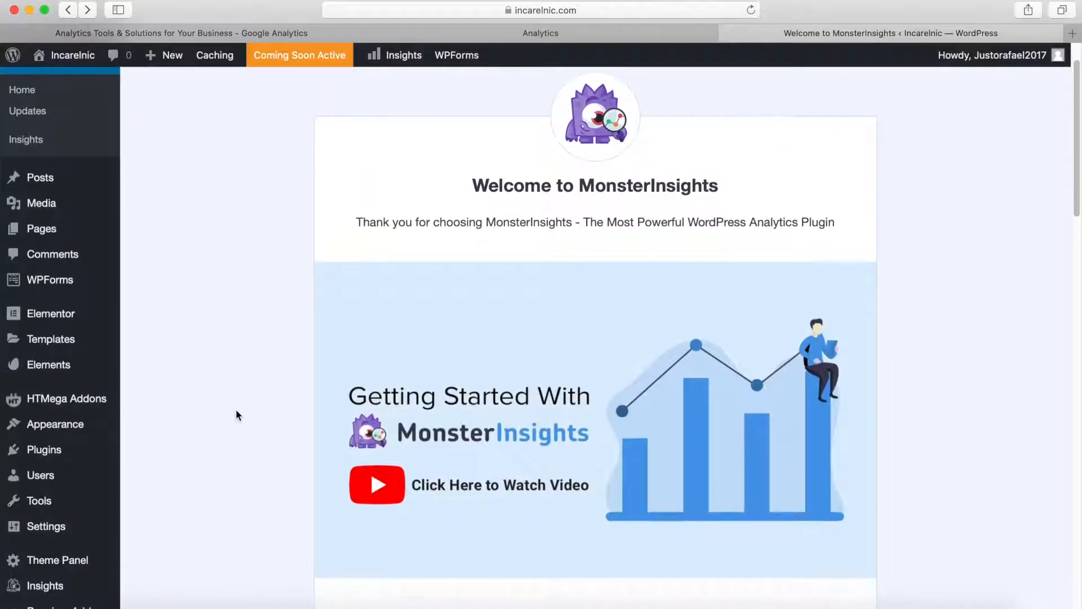
scroll(243, 414, down, 8)
mouse_move(17, 527)
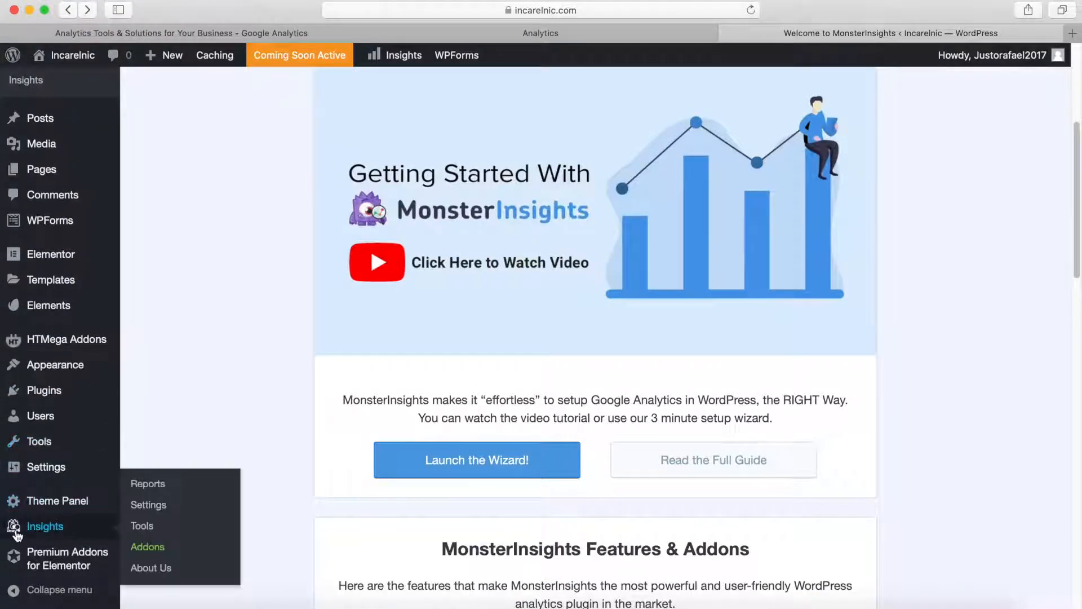
click(151, 505)
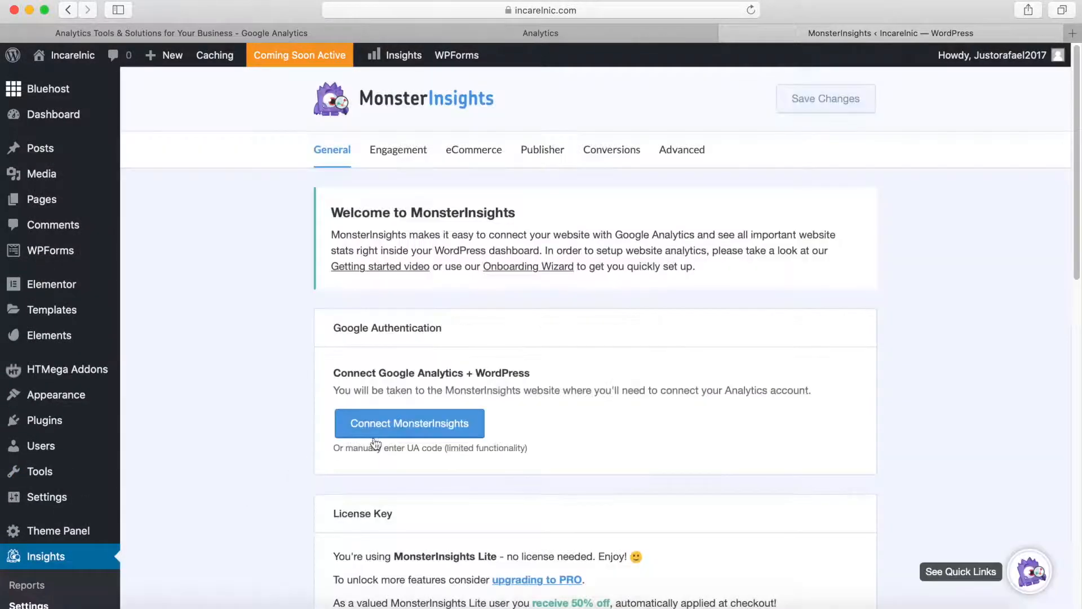
click(446, 455)
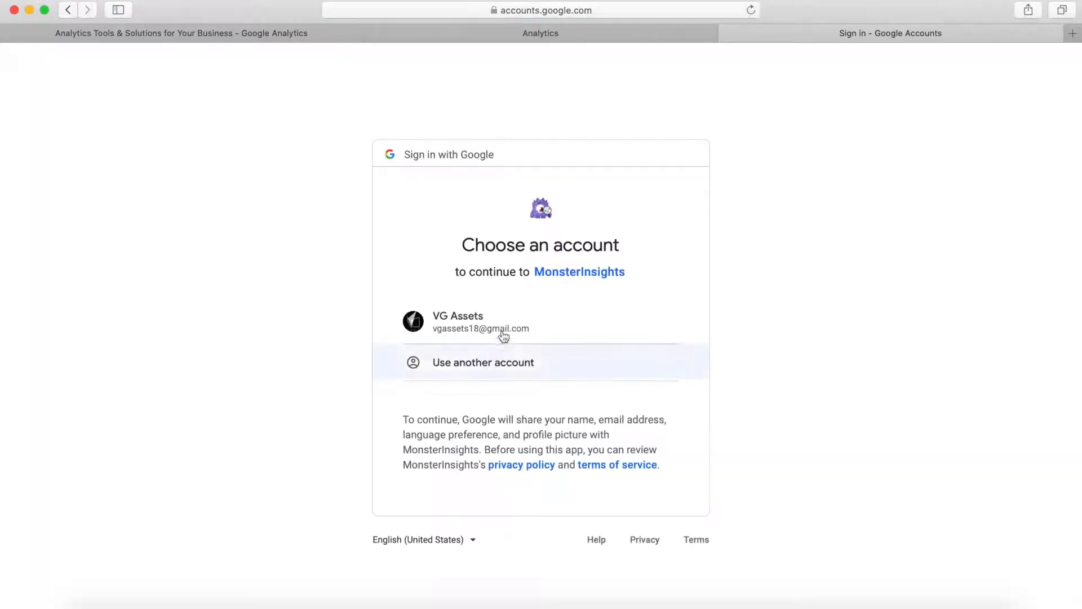
click(508, 323)
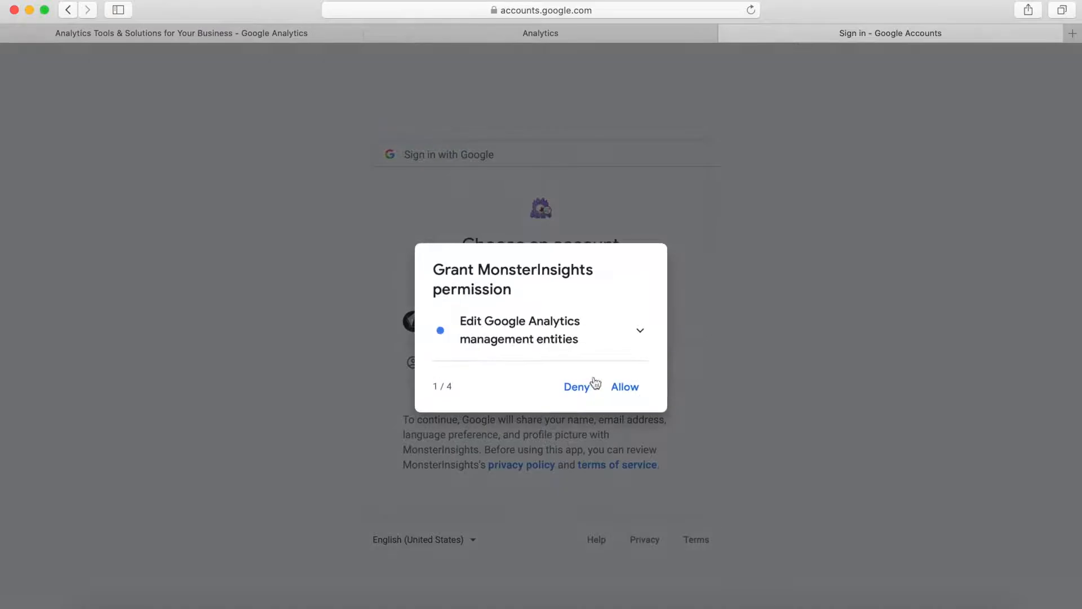
Step: Grant MonsterInsights all four requested Google permissions and confirm the choices
click(622, 390)
click(622, 390)
click(622, 390)
click(622, 390)
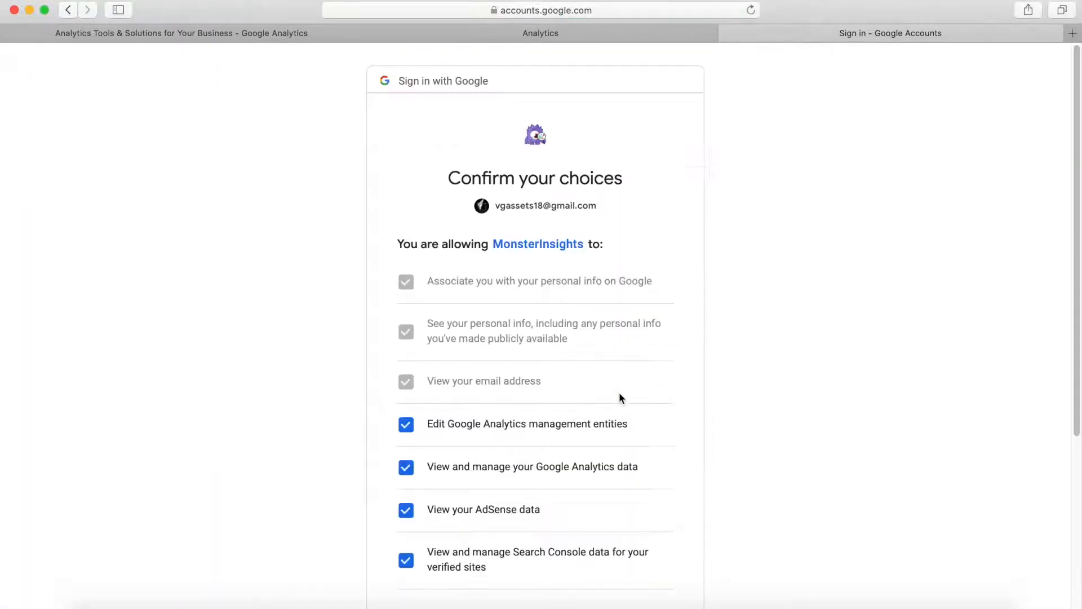
scroll(619, 394, down, 5)
click(642, 506)
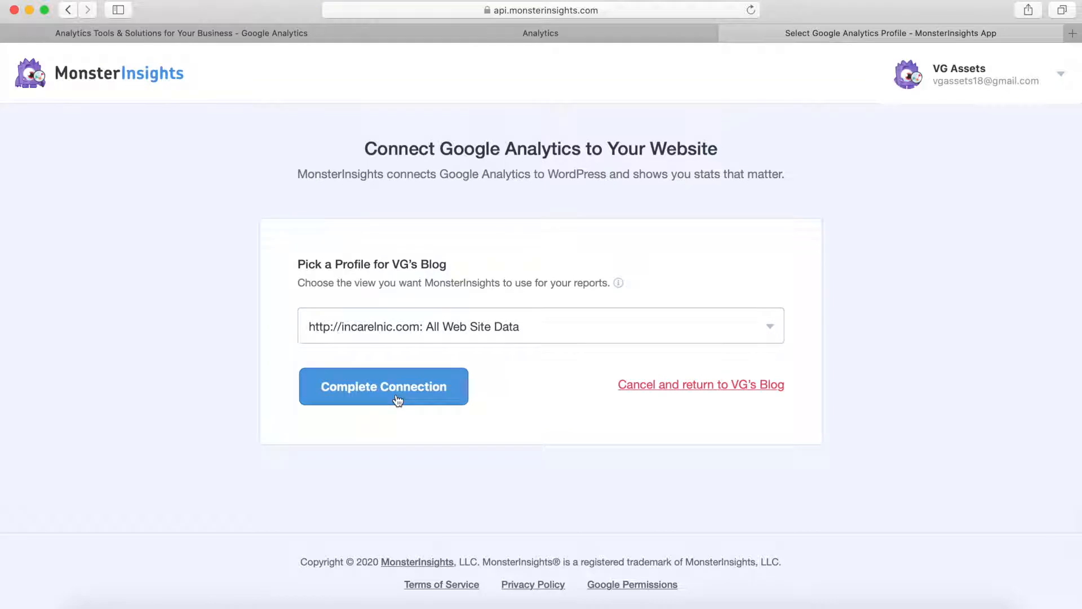
click(397, 399)
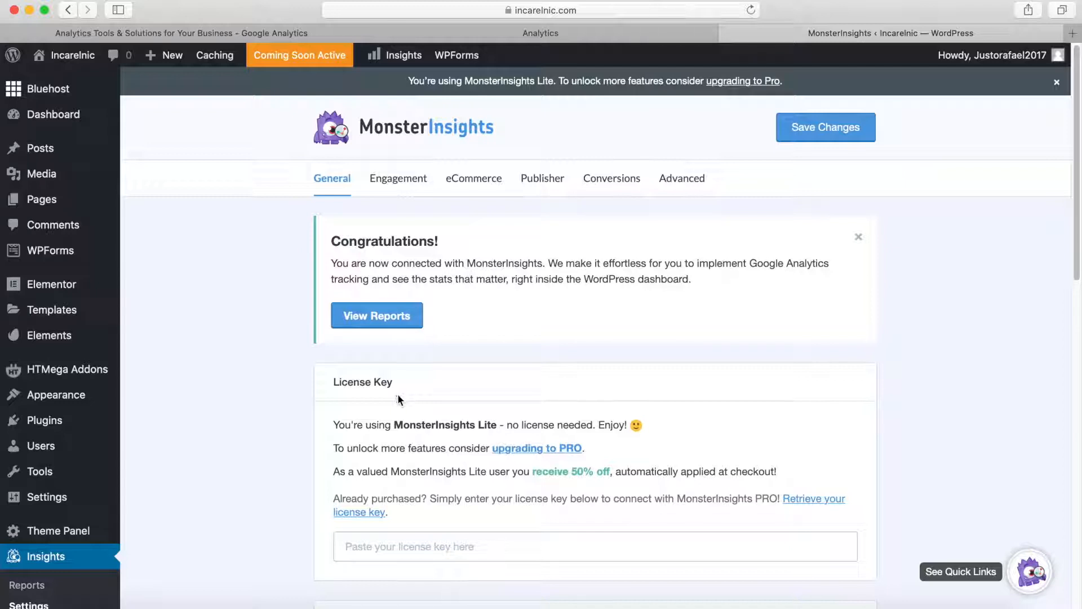
scroll(507, 398, down, 1)
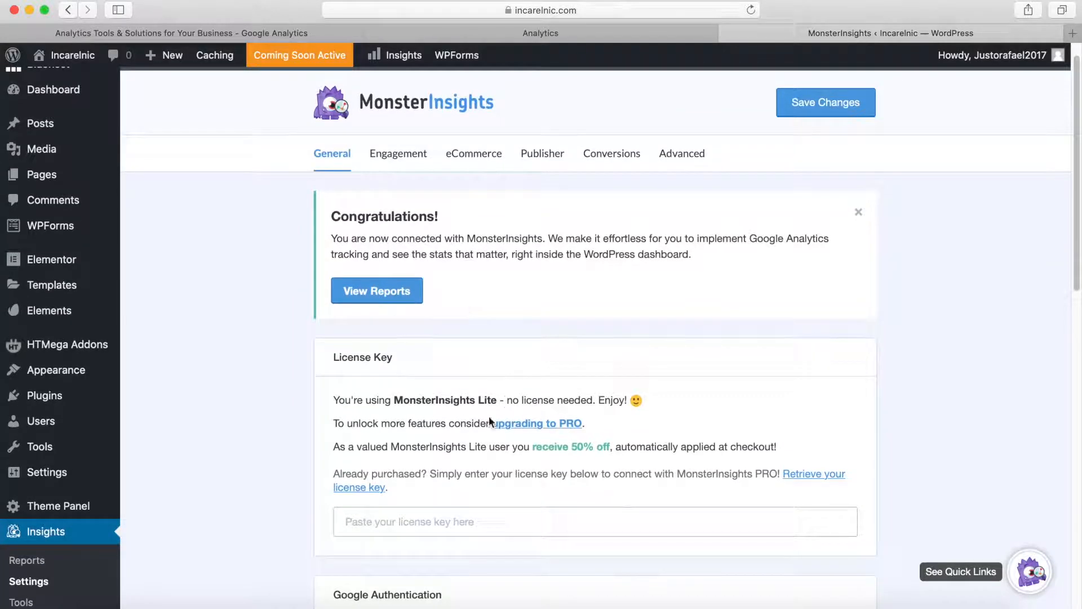
scroll(302, 392, down, 5)
scroll(303, 394, down, 4)
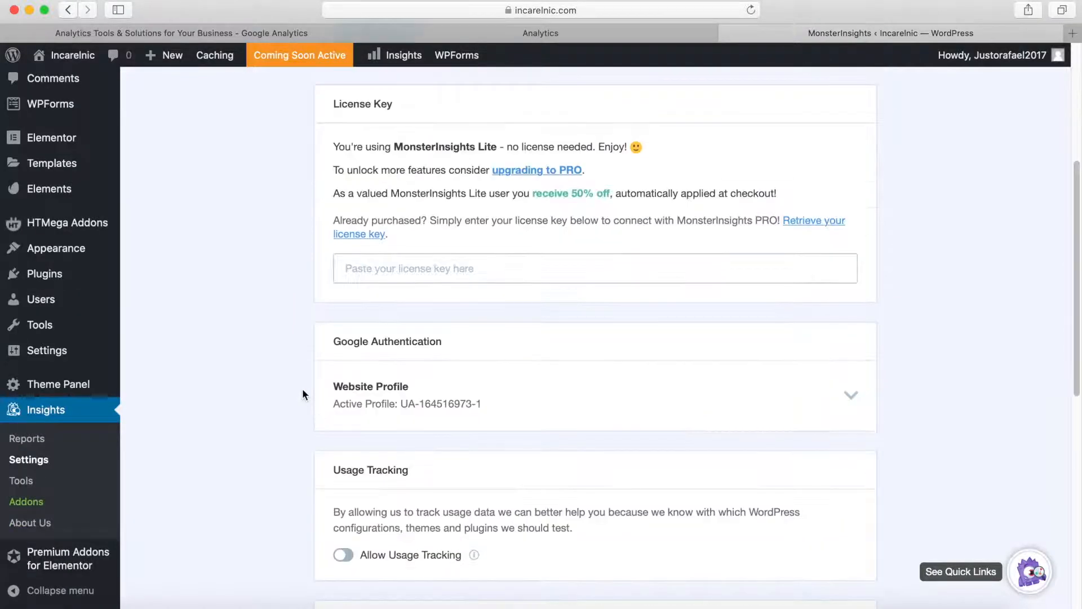
scroll(304, 396, up, 8)
scroll(311, 398, down, 5)
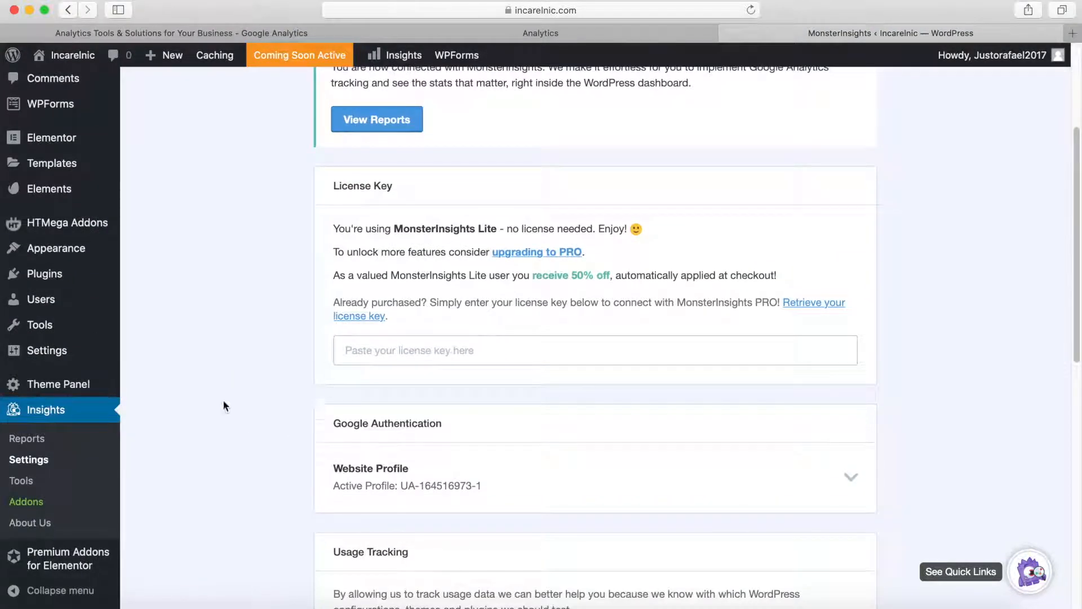
Step: Open the MonsterInsights reports and examine the Overview Report's sessions chart and its sessions, pageviews and bounce rate summaries
click(23, 439)
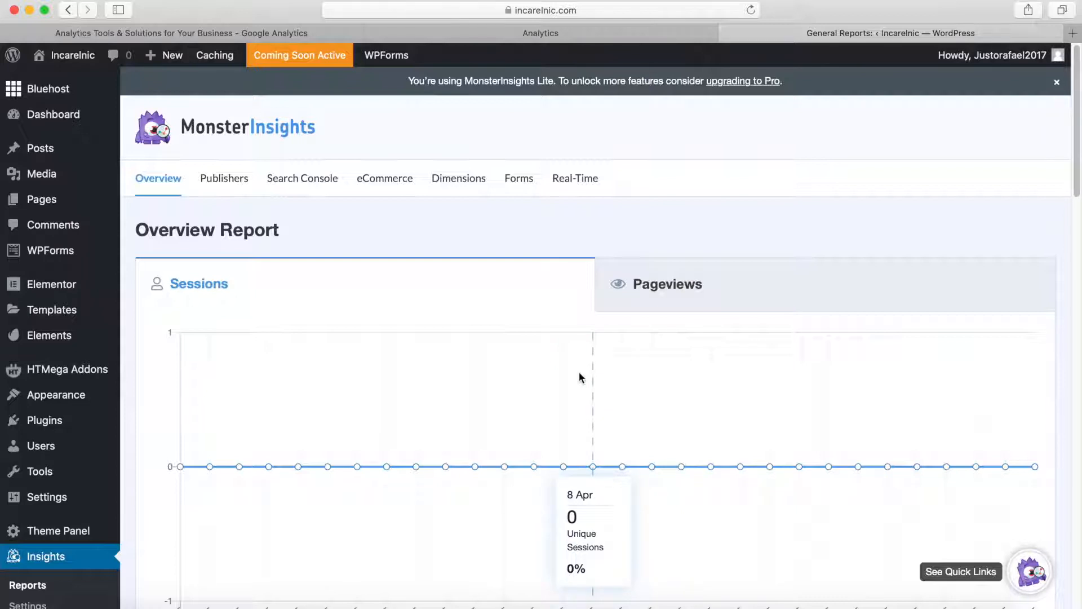
scroll(579, 372, down, 15)
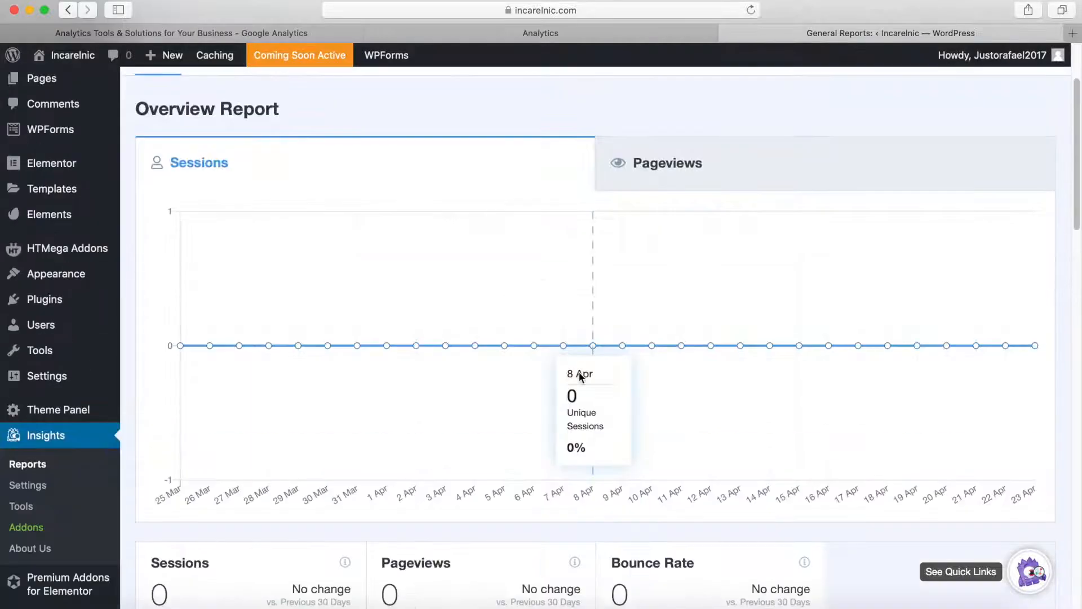
scroll(579, 373, up, 2)
scroll(579, 373, up, 8)
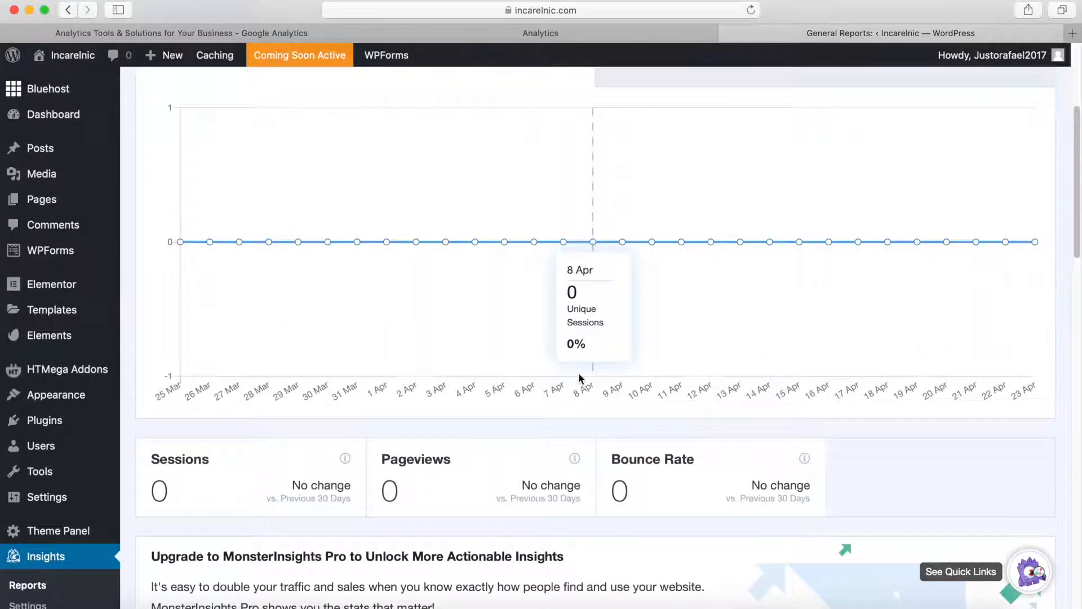
scroll(527, 449, up, 5)
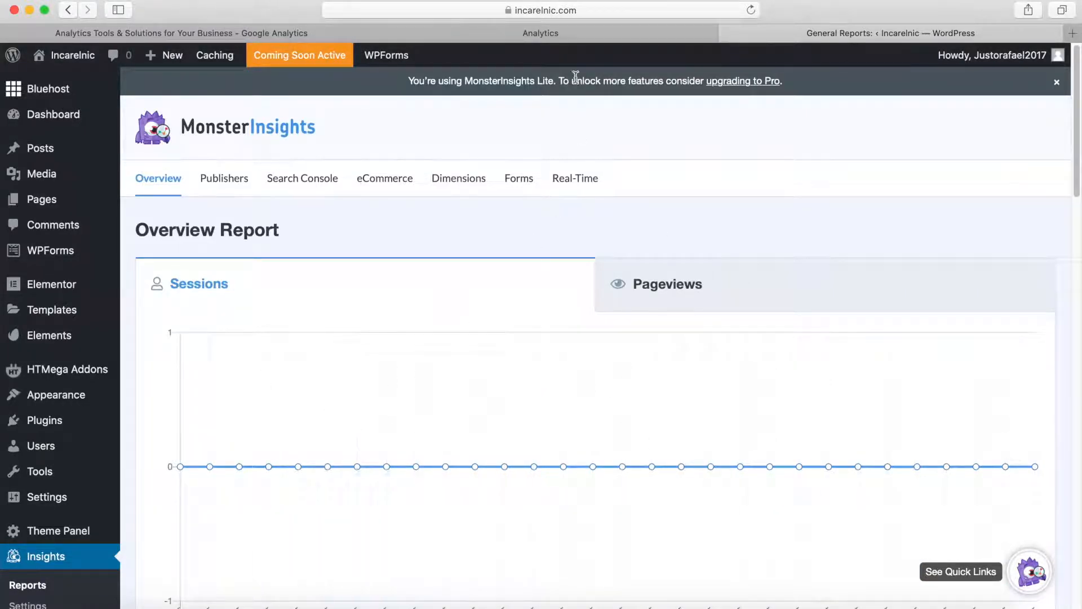
Step: Switch to Google Analytics, open its Home dashboard, and examine the user metrics and traffic channel charts
click(577, 35)
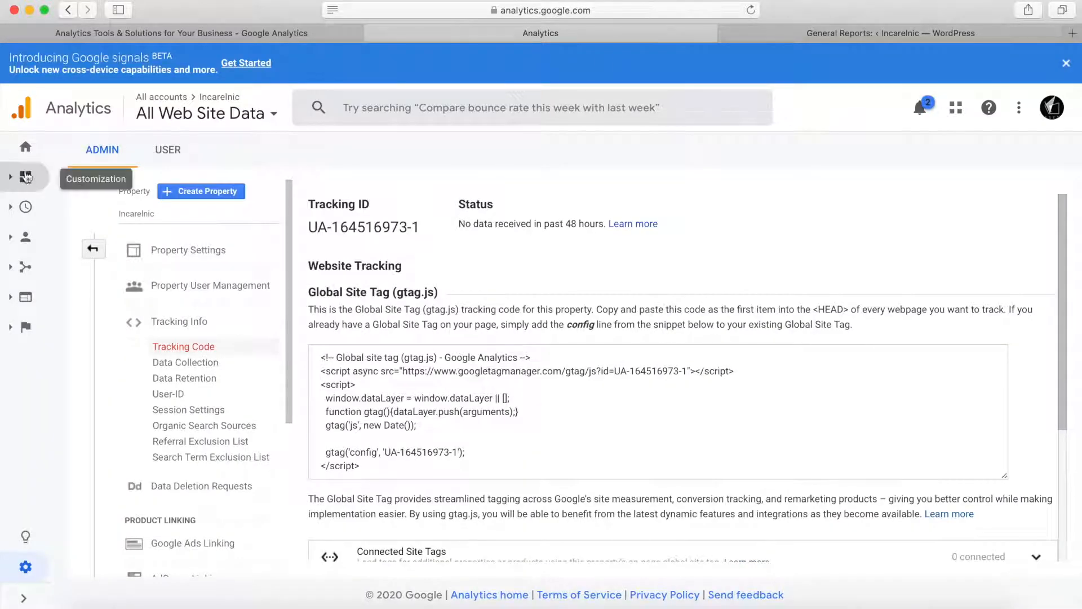
click(25, 147)
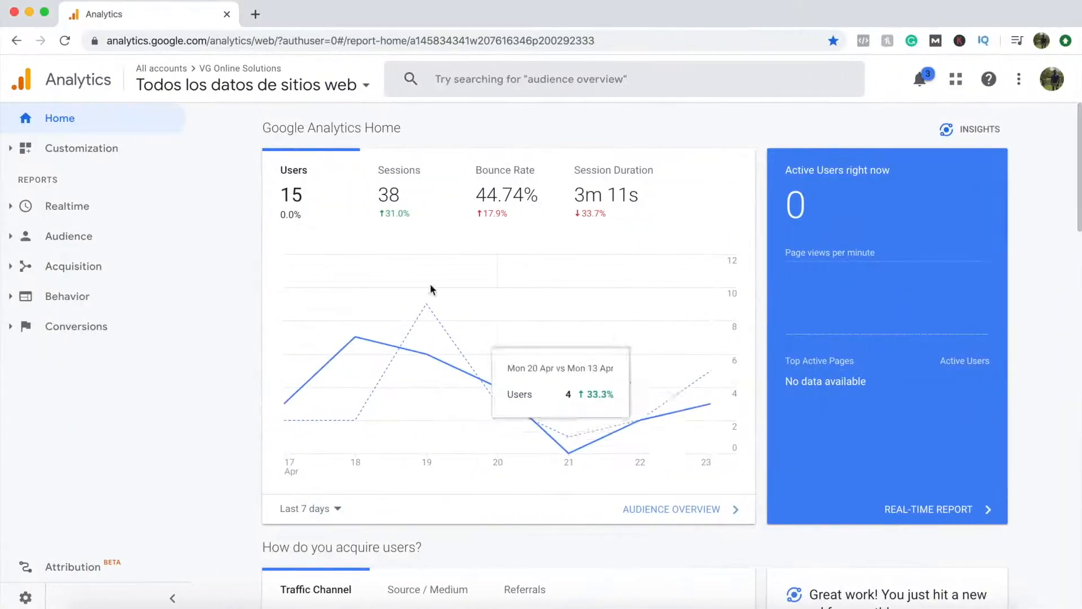
scroll(587, 333, down, 10)
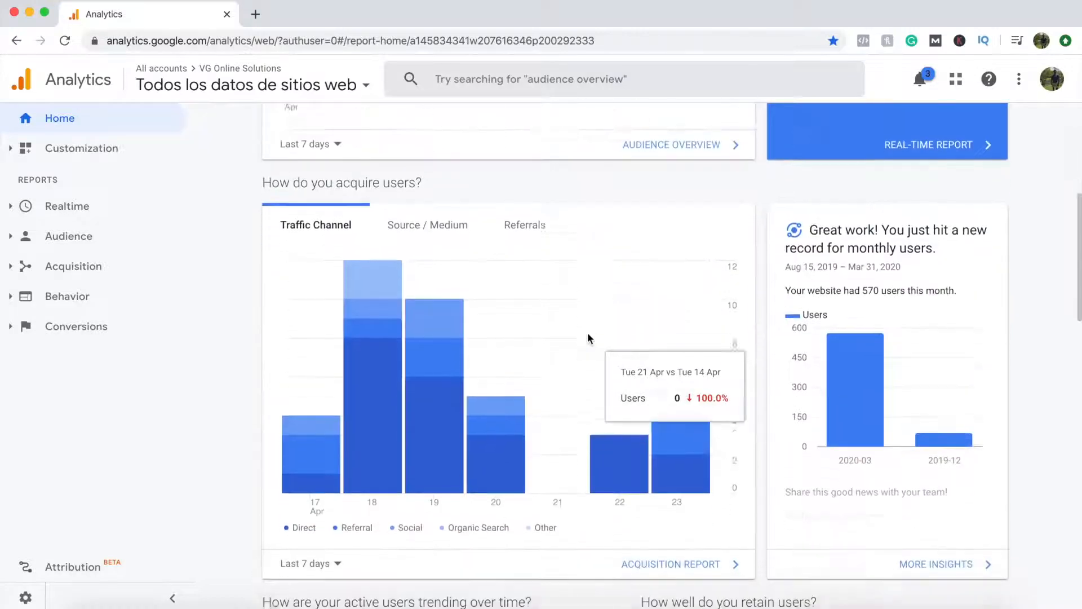
scroll(588, 337, down, 10)
scroll(588, 337, up, 20)
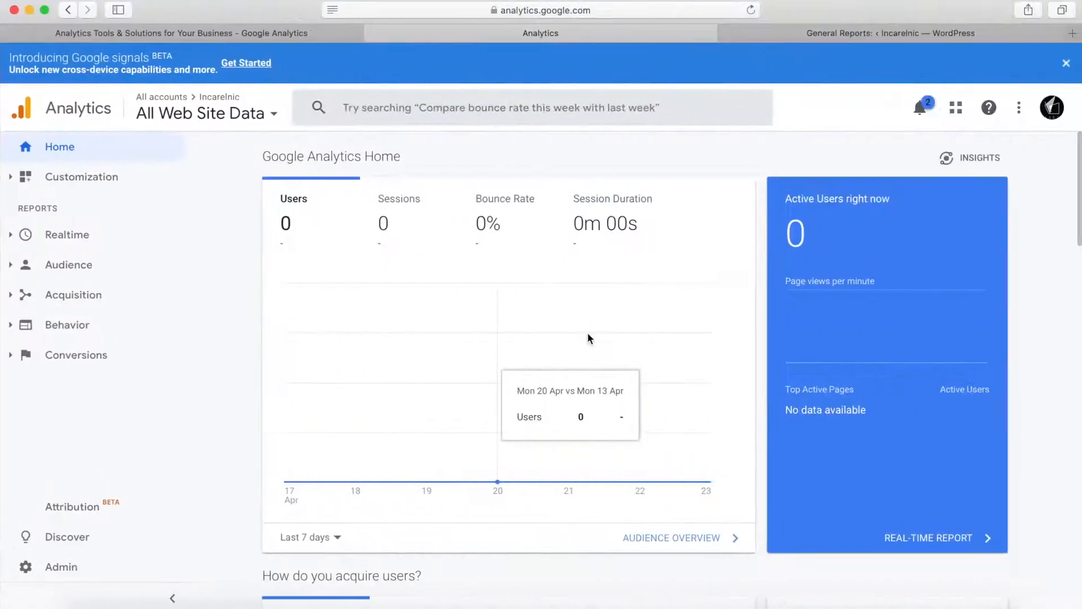
scroll(588, 333, down, 6)
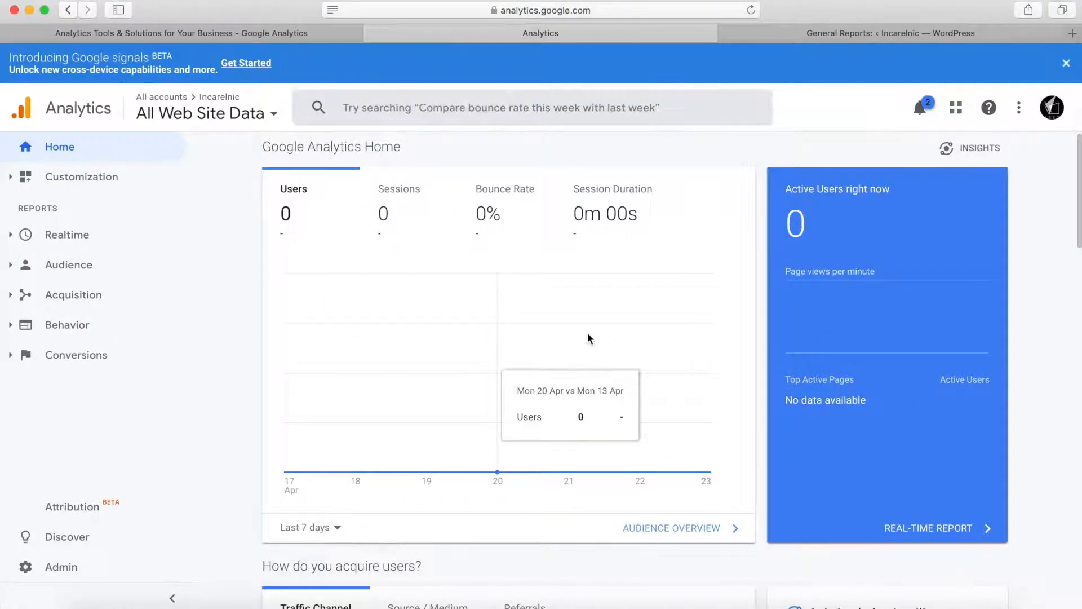
Step: Examine the Home dashboard's reports on user acquisition, active users, retention, visit times, countries, devices and visited pages for the Incarelnic property
scroll(587, 332, down, 1)
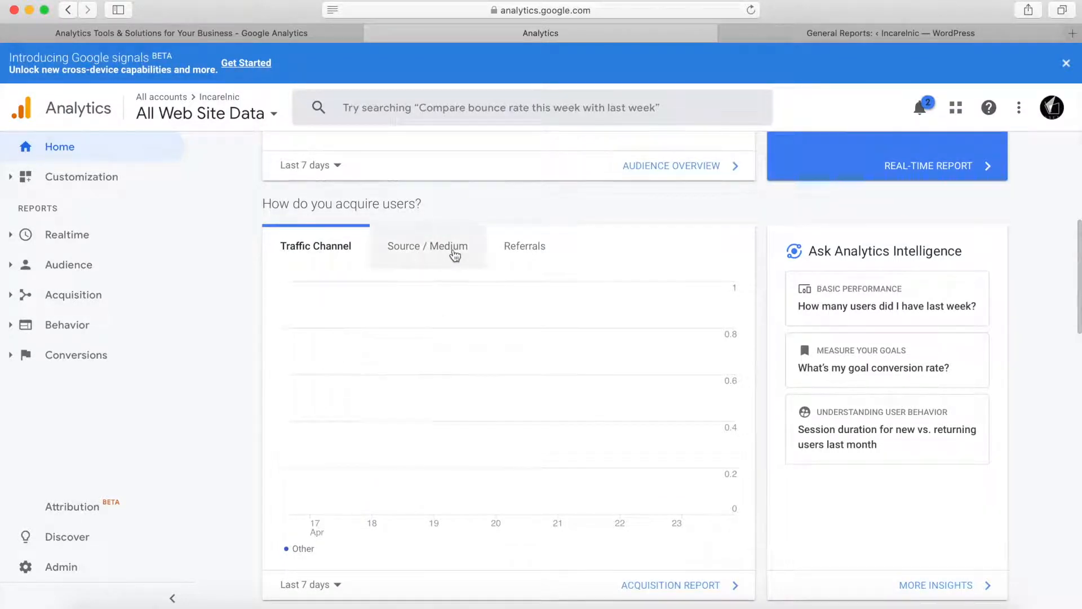
scroll(560, 424, down, 2)
scroll(559, 424, down, 5)
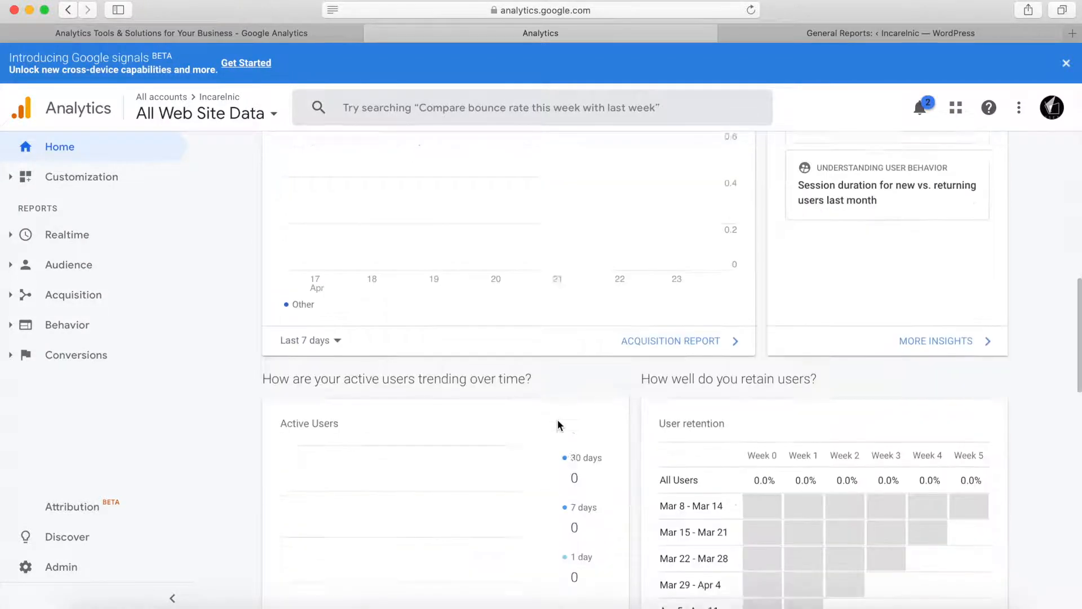
scroll(559, 424, up, 5)
scroll(559, 425, up, 2)
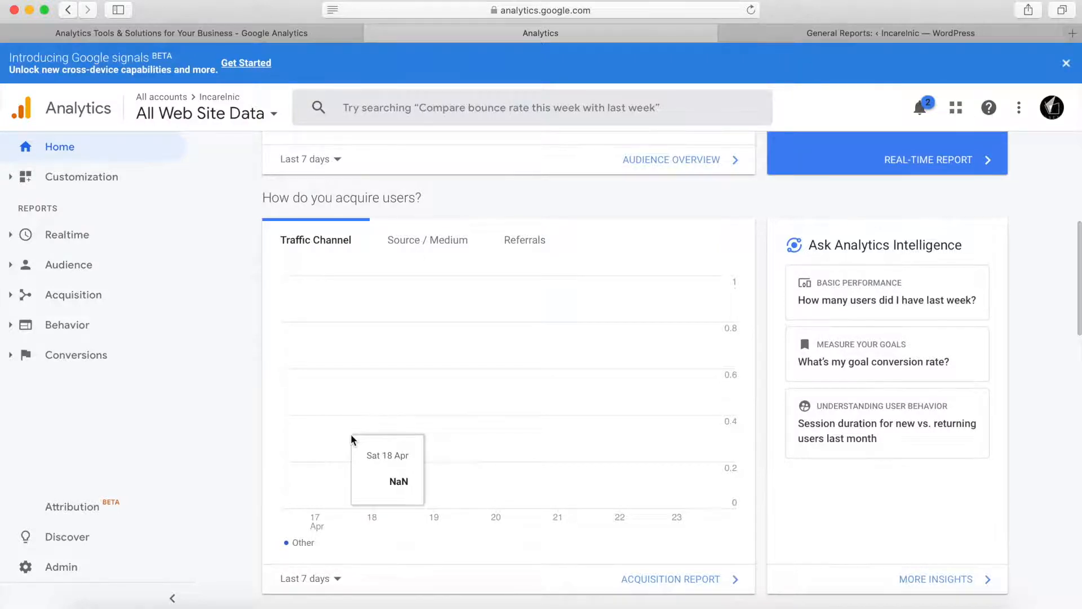
scroll(351, 435, down, 7)
scroll(350, 440, down, 2)
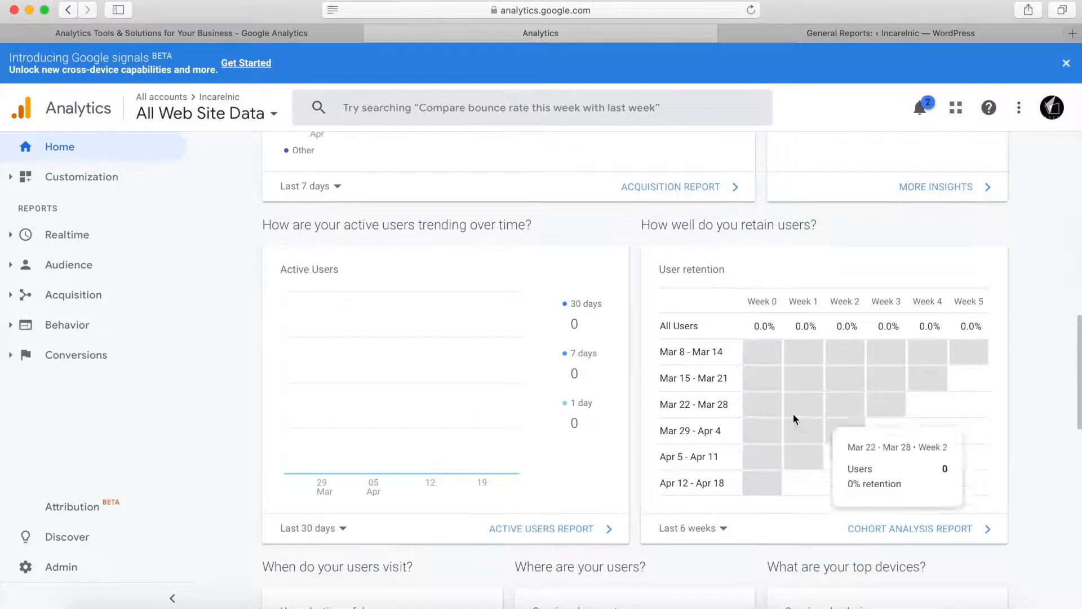
scroll(793, 413, down, 1)
scroll(793, 415, down, 4)
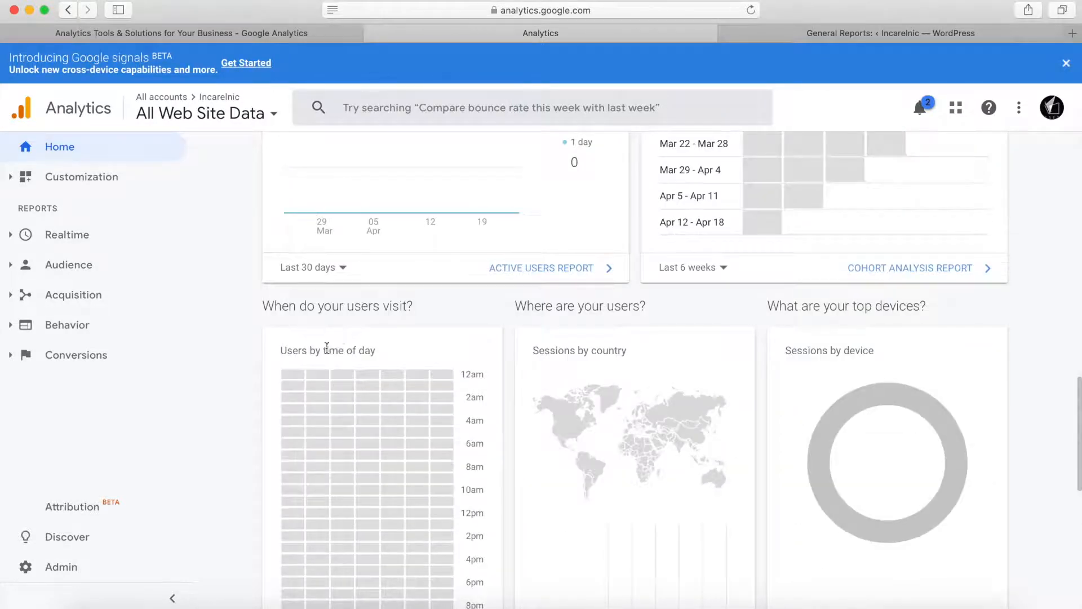
scroll(417, 345, down, 1)
scroll(435, 344, down, 2)
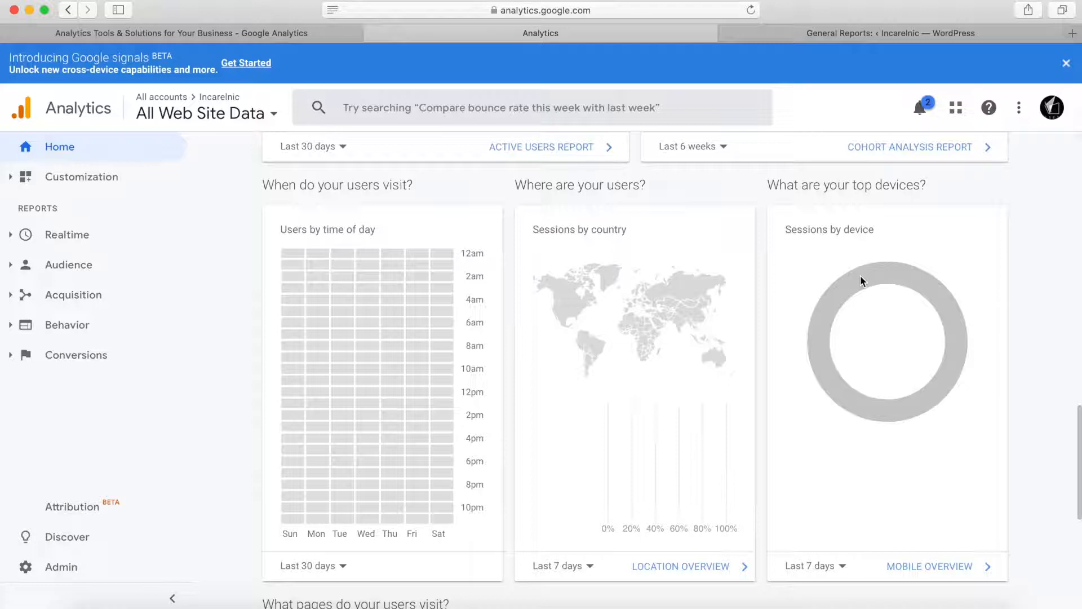
scroll(860, 276, down, 1)
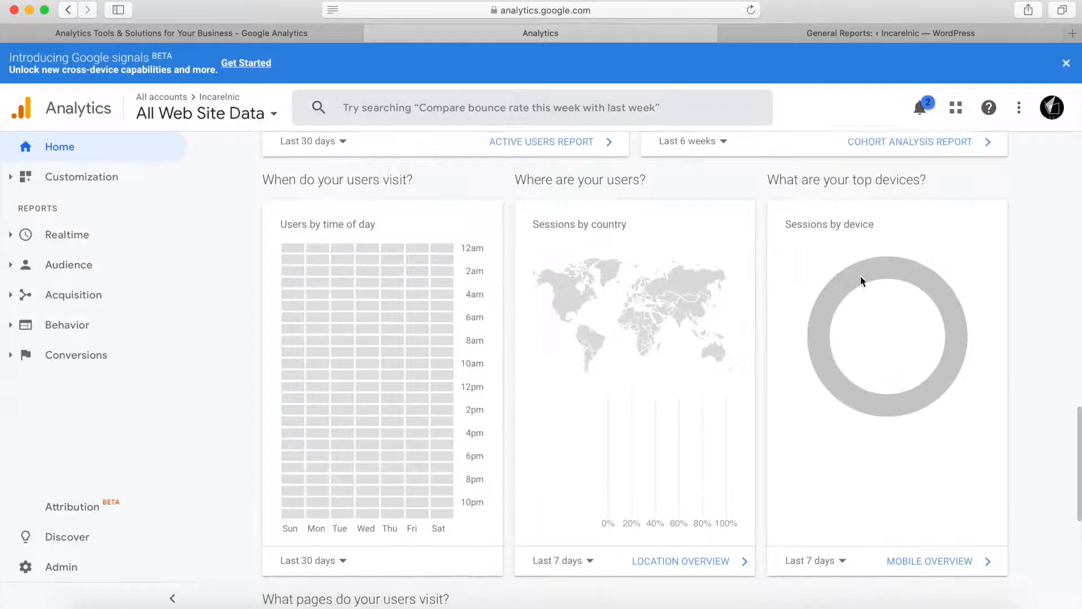
scroll(576, 534, down, 6)
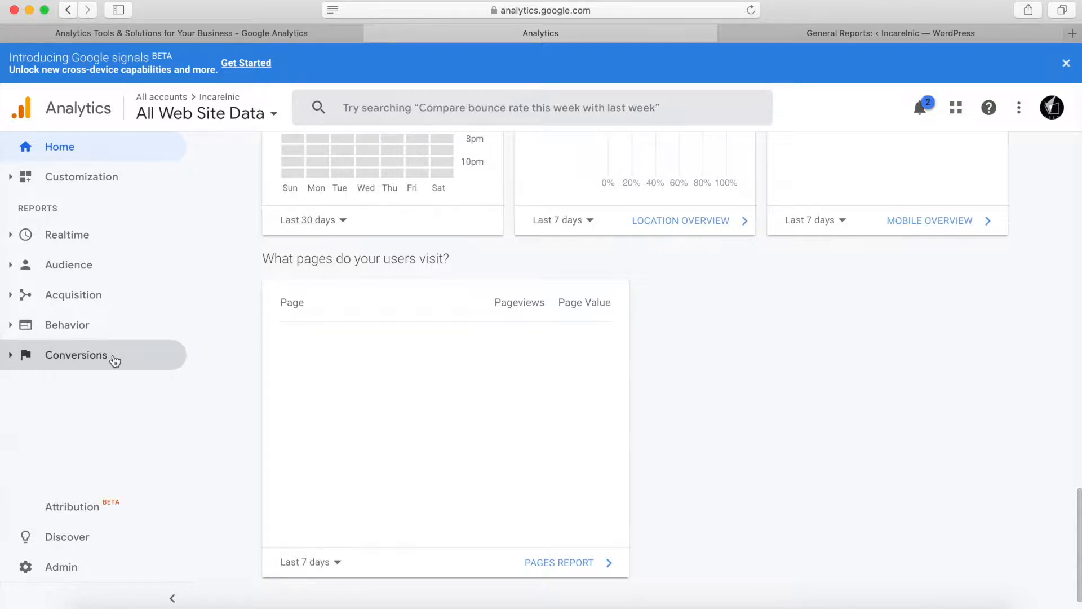
scroll(380, 378, up, 10)
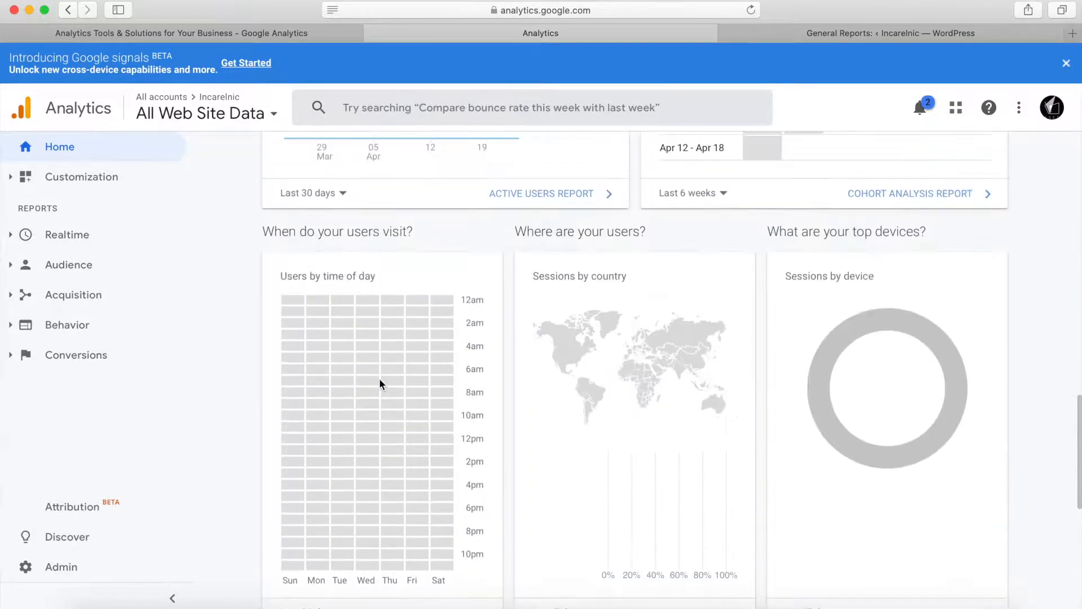
scroll(380, 380, up, 10)
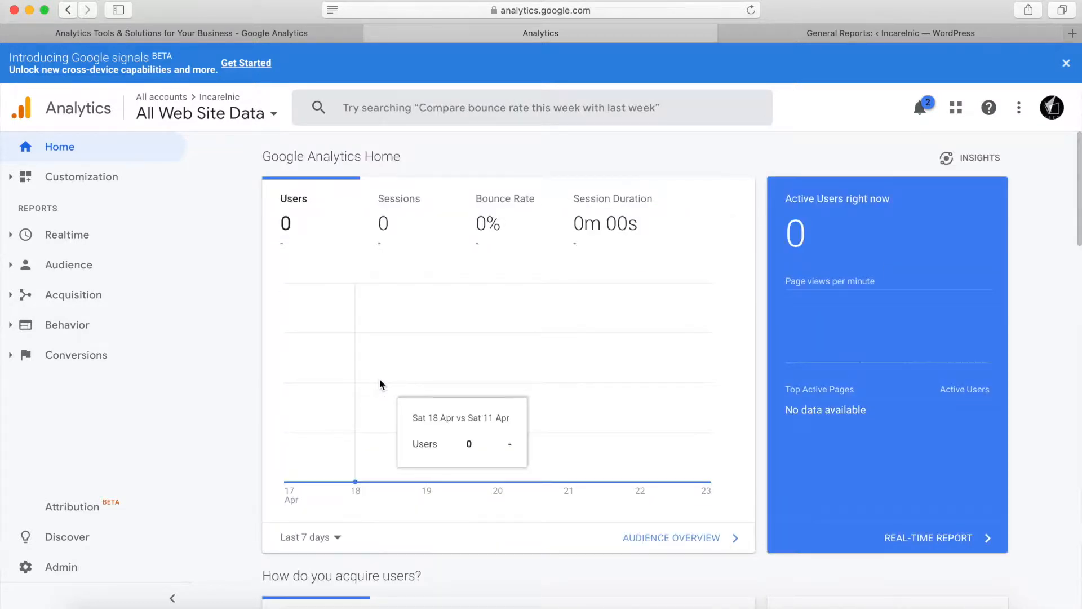